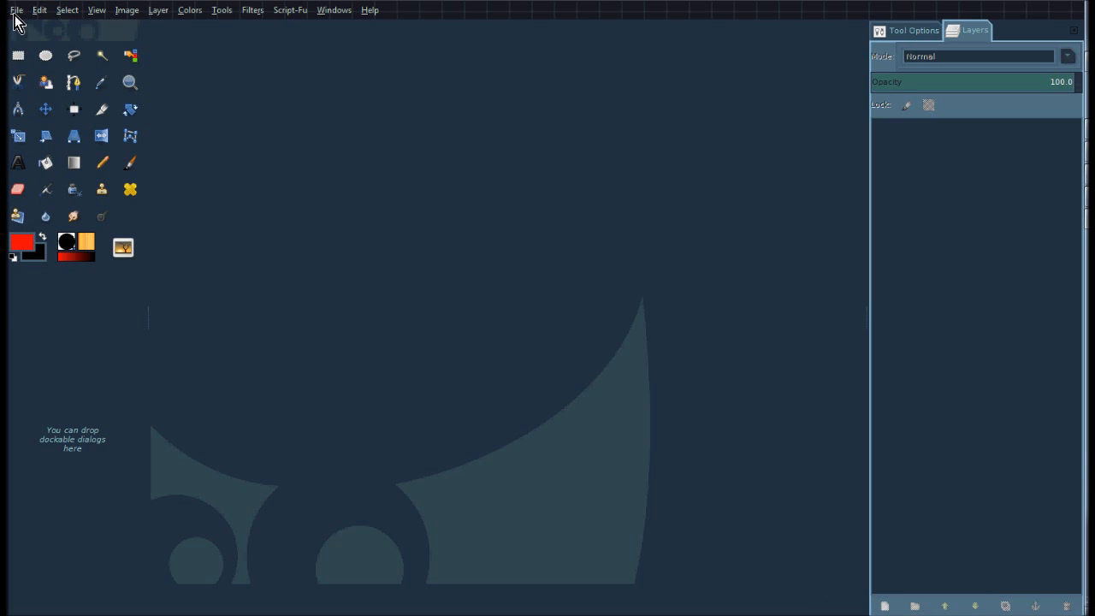
# Open the recent image eye.jpg and add a new transparent layer of 400 × 291 px above it.
pyautogui.click(16, 11)
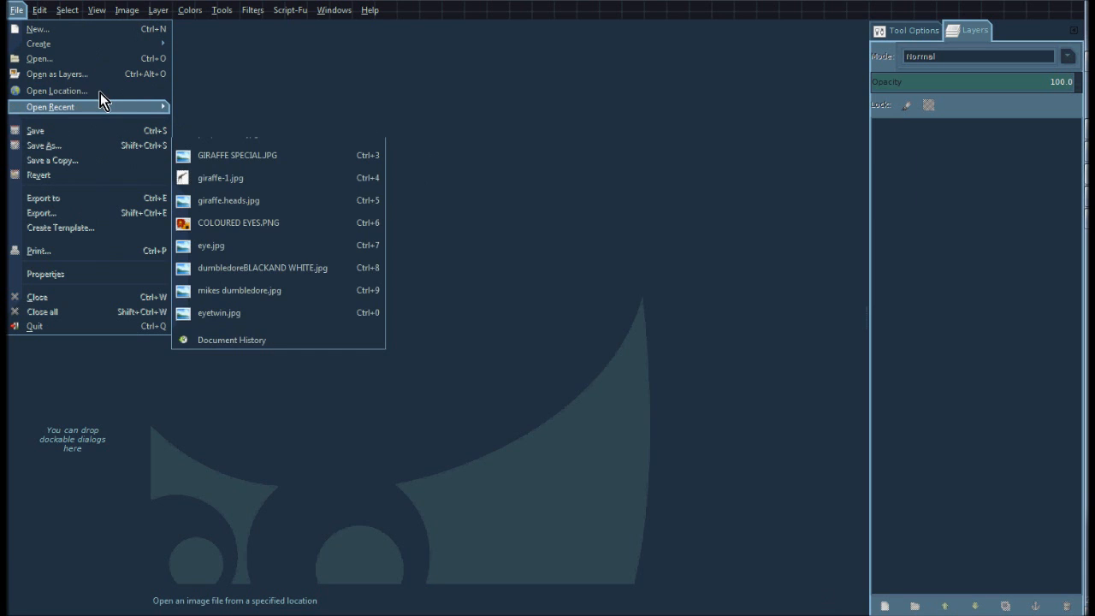
pyautogui.moveTo(143, 107)
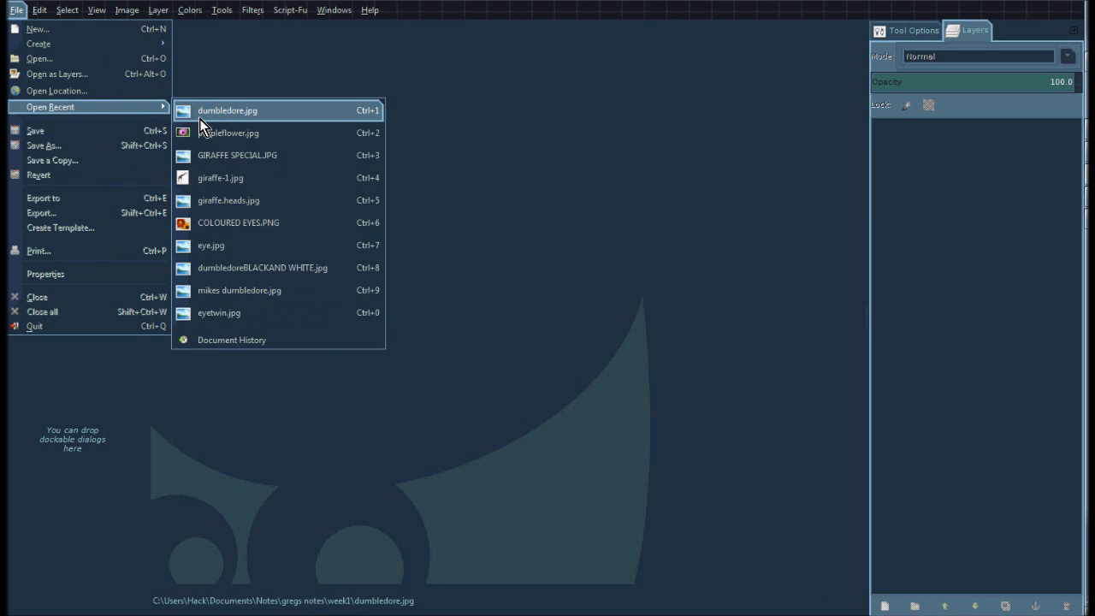
pyautogui.click(225, 243)
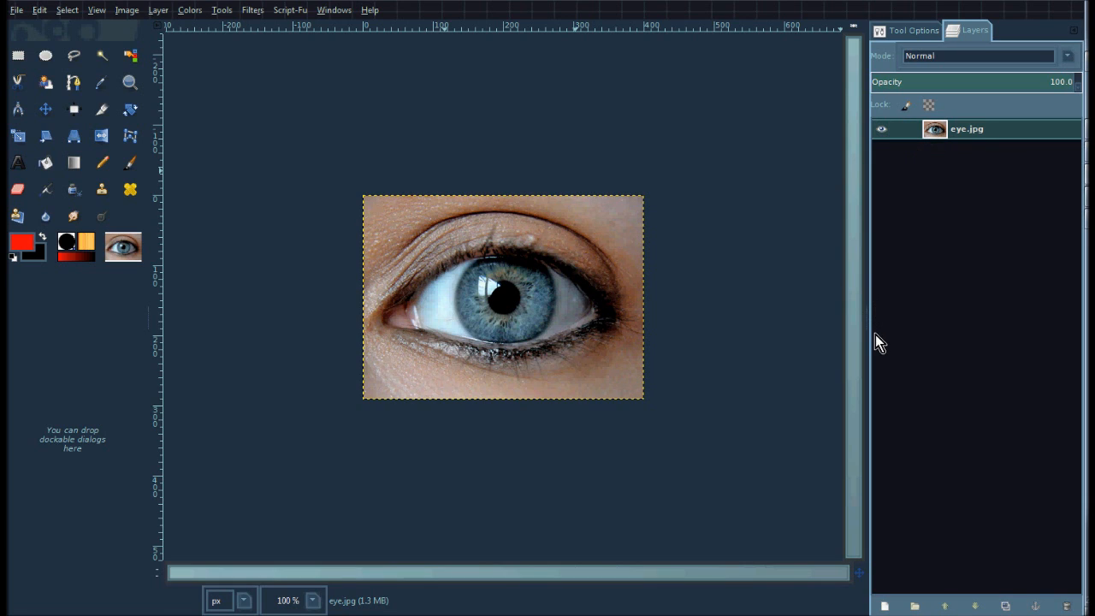
pyautogui.click(889, 602)
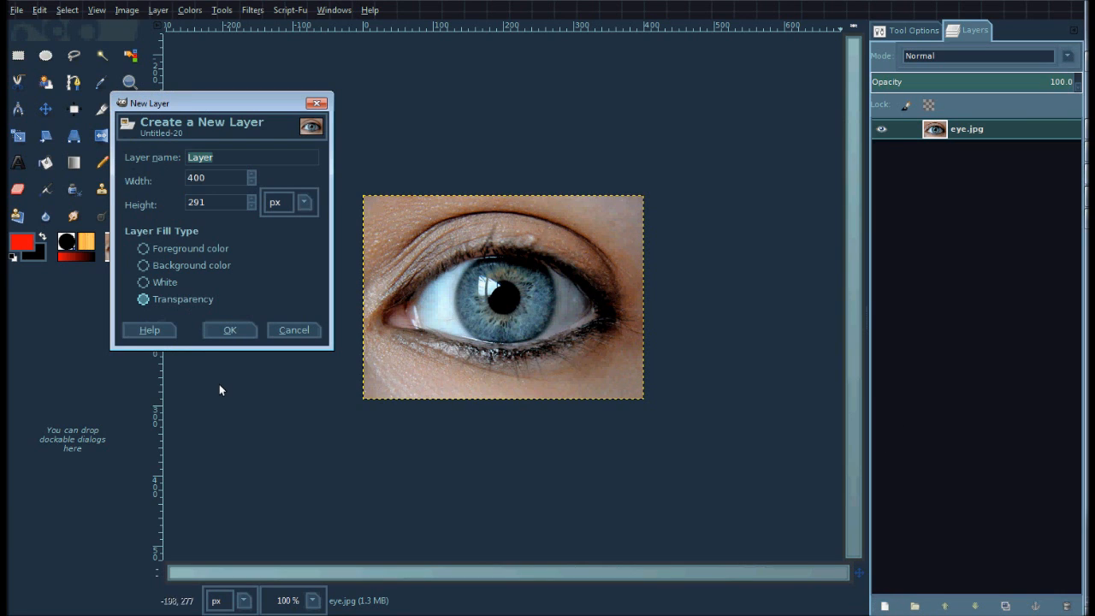
pyautogui.click(229, 330)
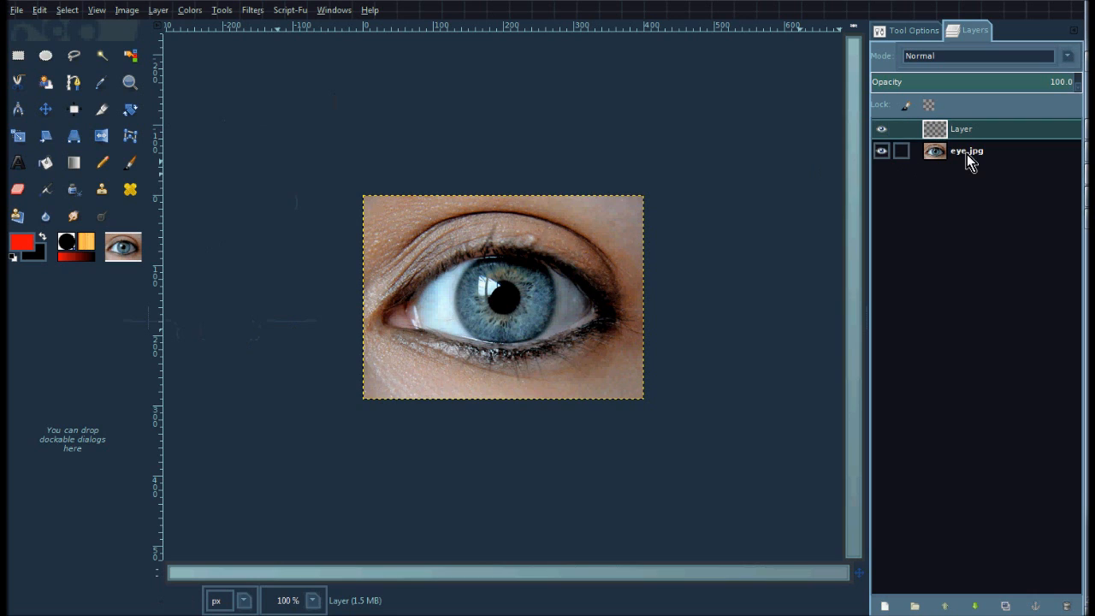
# Select the entire eye.jpg layer and copy its pixels to the clipboard.
pyautogui.click(970, 150)
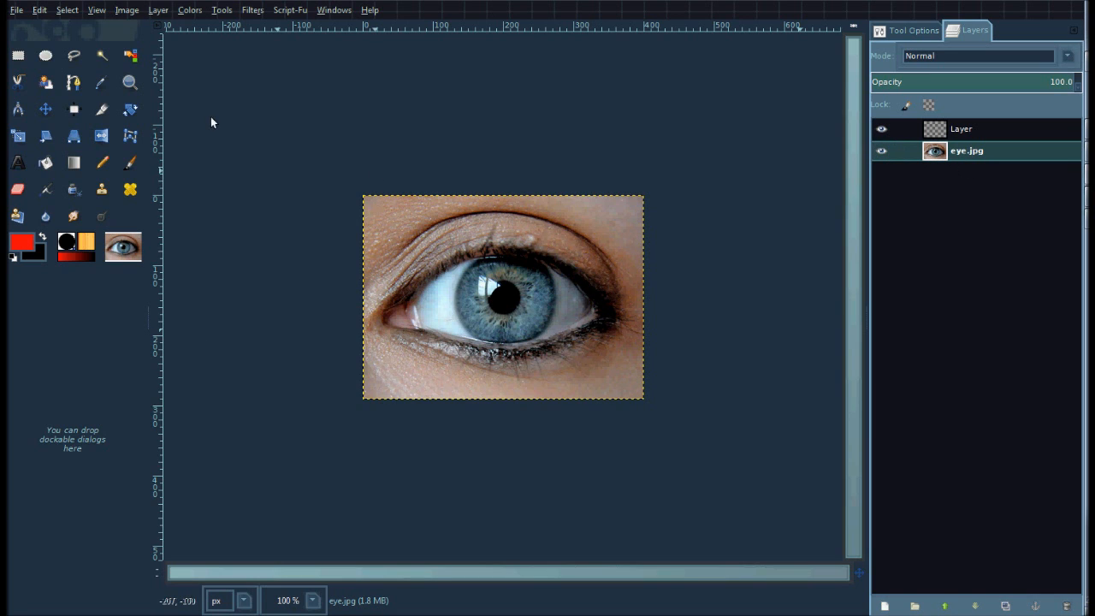
pyautogui.click(68, 10)
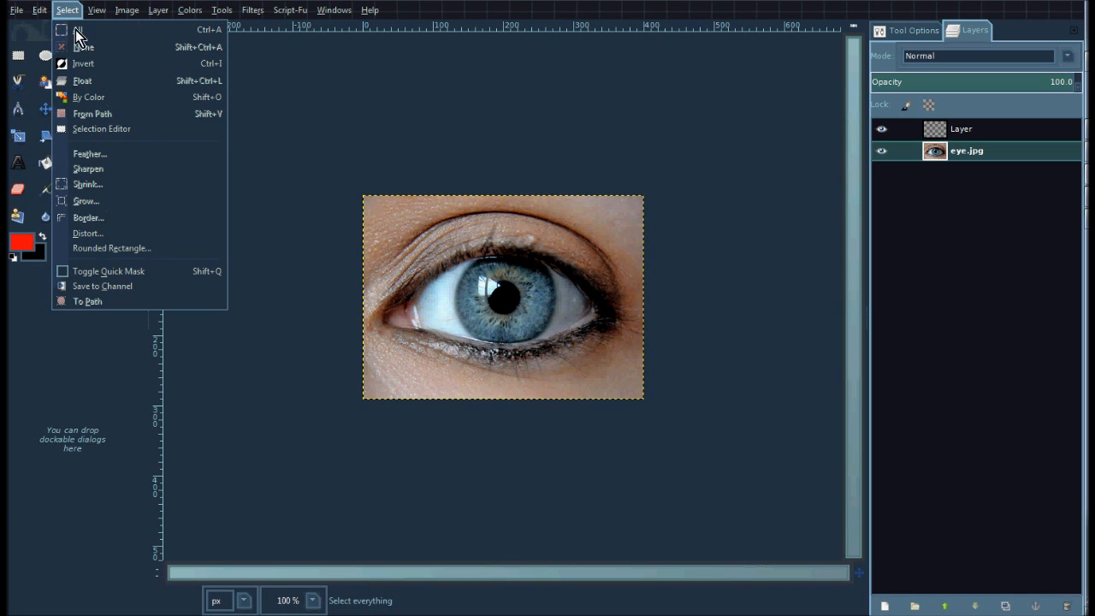
pyautogui.click(74, 29)
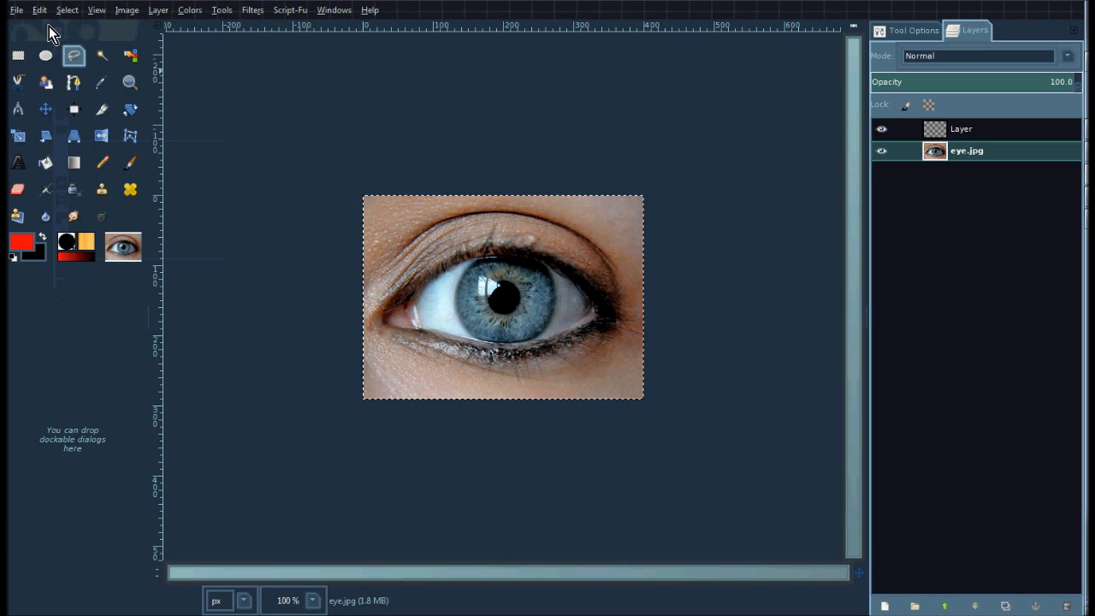
pyautogui.click(39, 11)
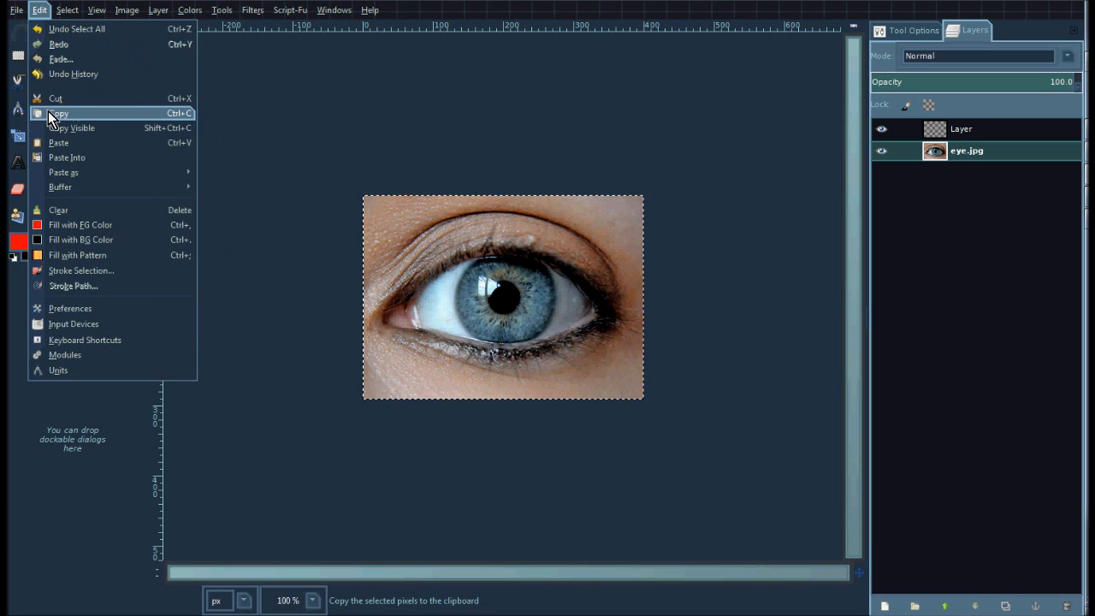
pyautogui.click(53, 114)
pyautogui.click(45, 54)
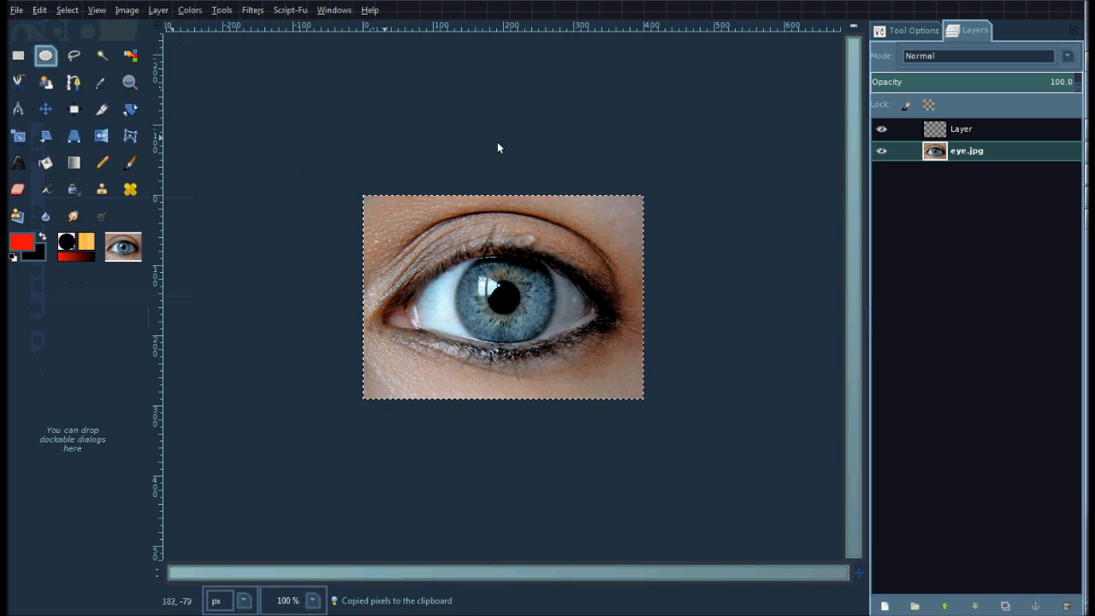
# Hide the eye.jpg layer, then paste the copied eye into the empty layer and anchor it.
pyautogui.click(1001, 130)
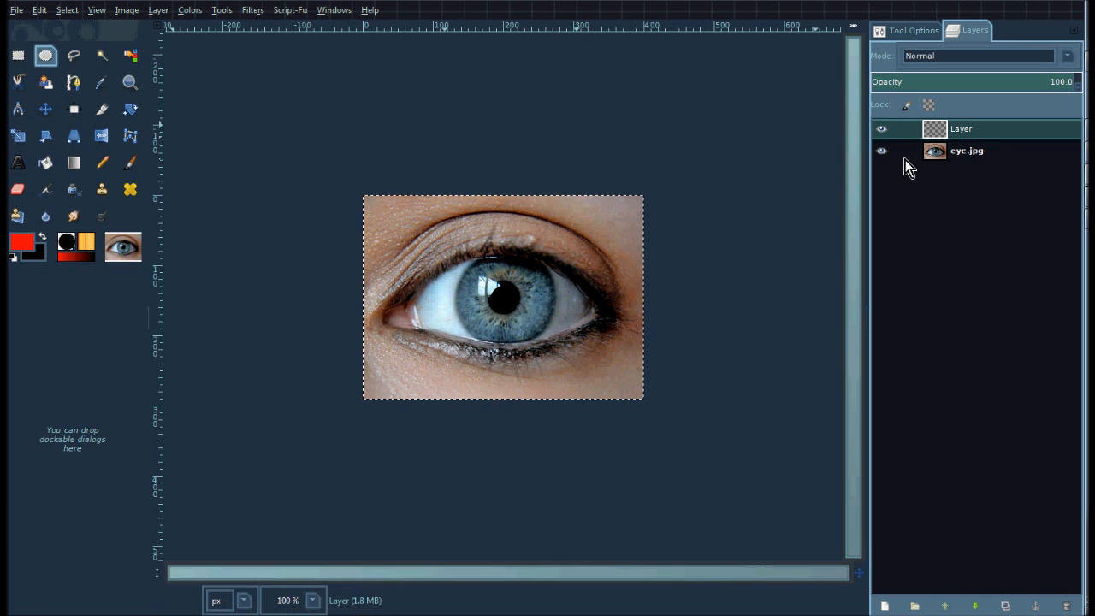
pyautogui.click(884, 152)
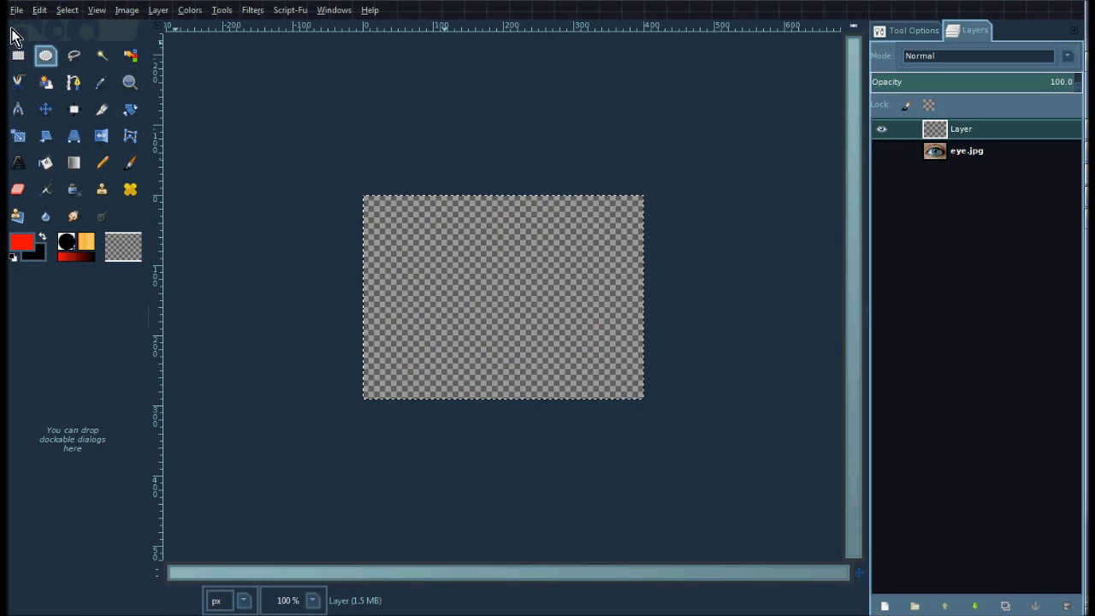
pyautogui.click(40, 11)
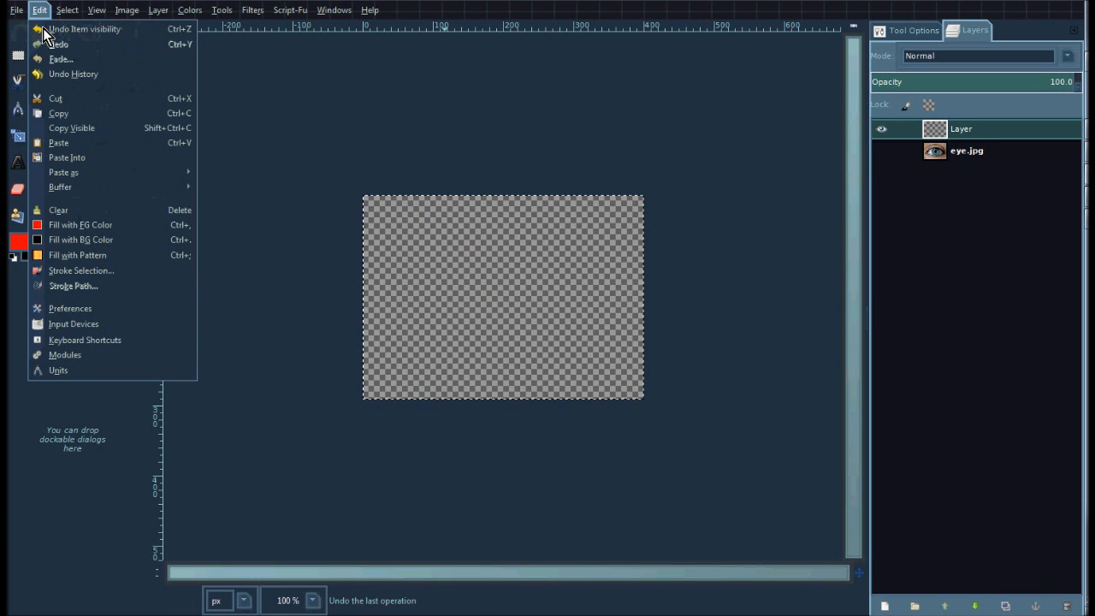
pyautogui.click(52, 145)
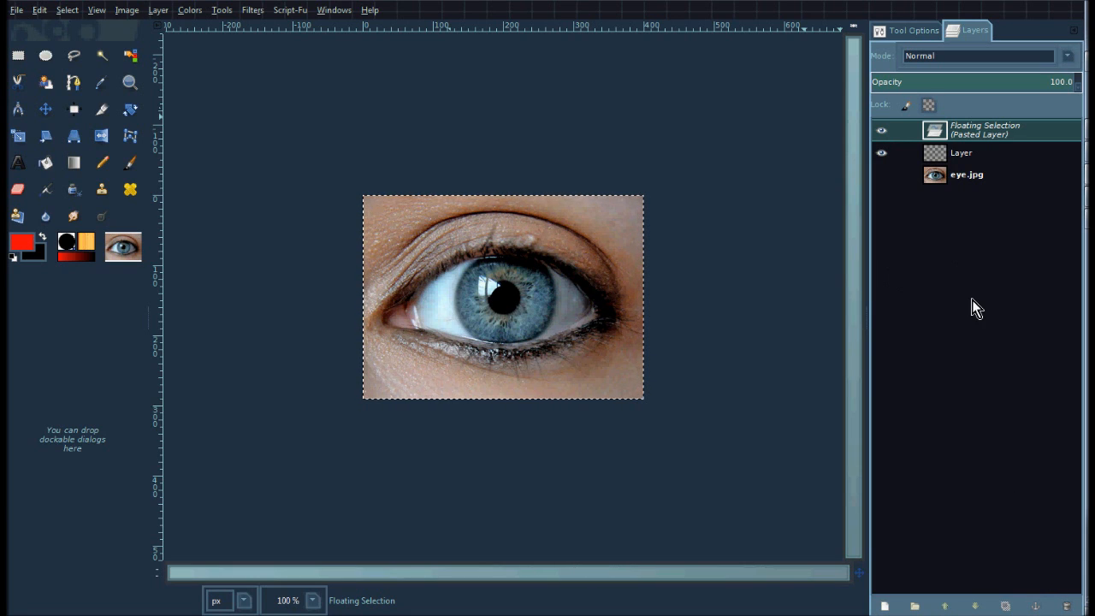
pyautogui.click(1035, 605)
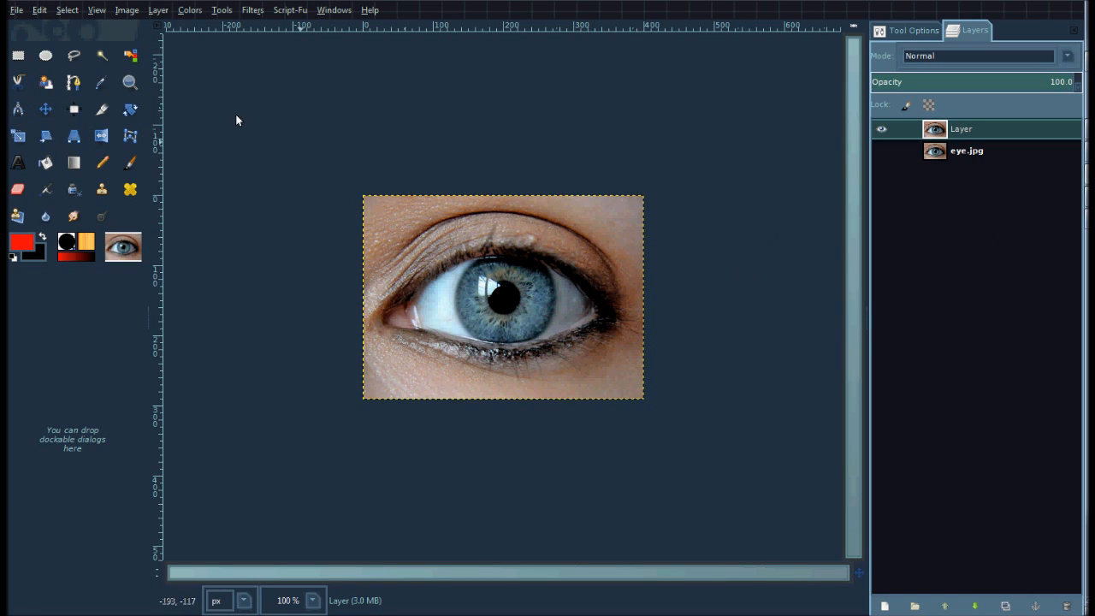
# Resize the canvas to 800 px wide with an X offset of 400 px, leaving empty space on the image's left side.
pyautogui.click(122, 13)
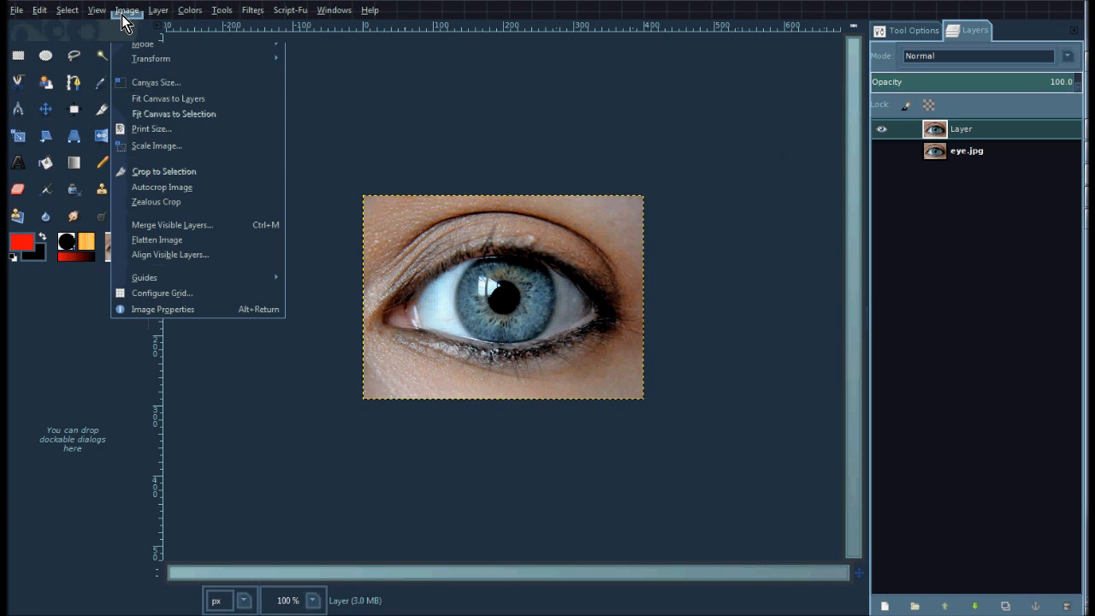
pyautogui.click(144, 86)
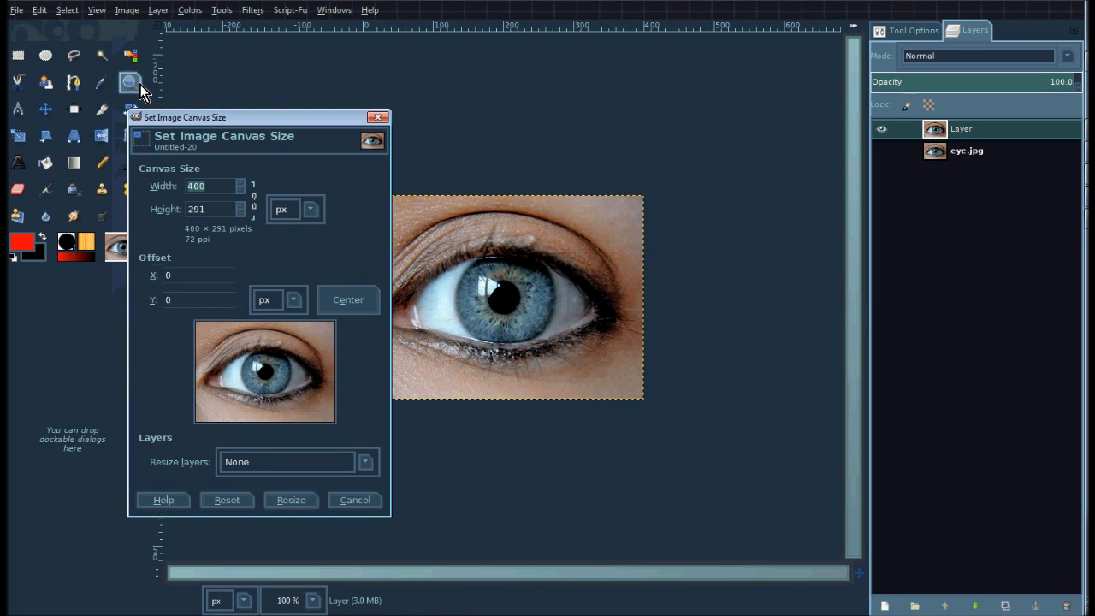
pyautogui.click(205, 189)
pyautogui.press('BackSpace')
pyautogui.press('BackSpace')
pyautogui.press('BackSpace')
pyautogui.write('800')
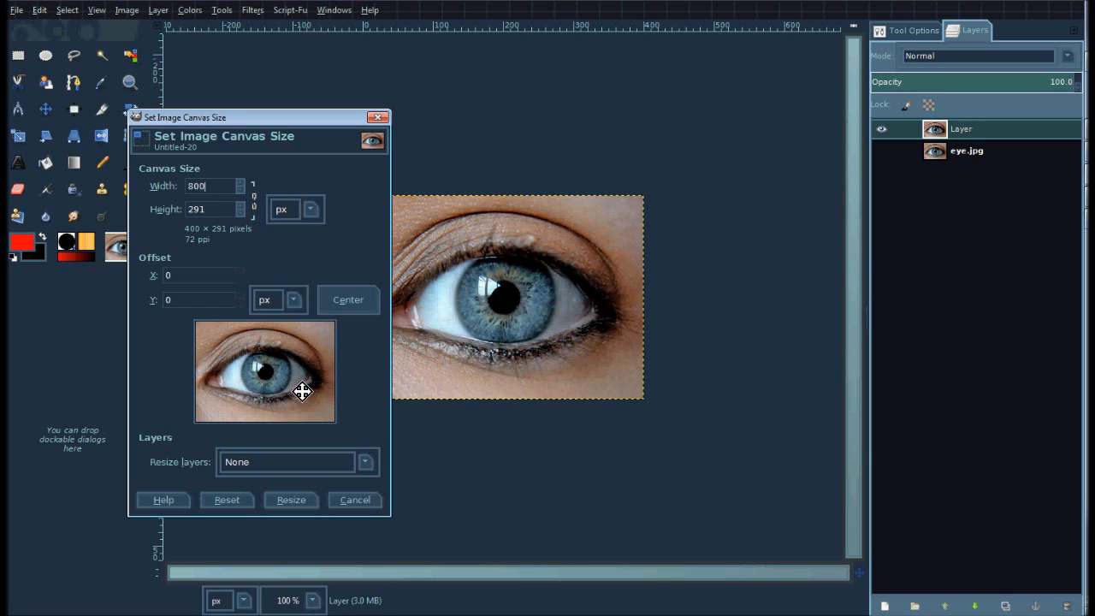
pyautogui.click(300, 505)
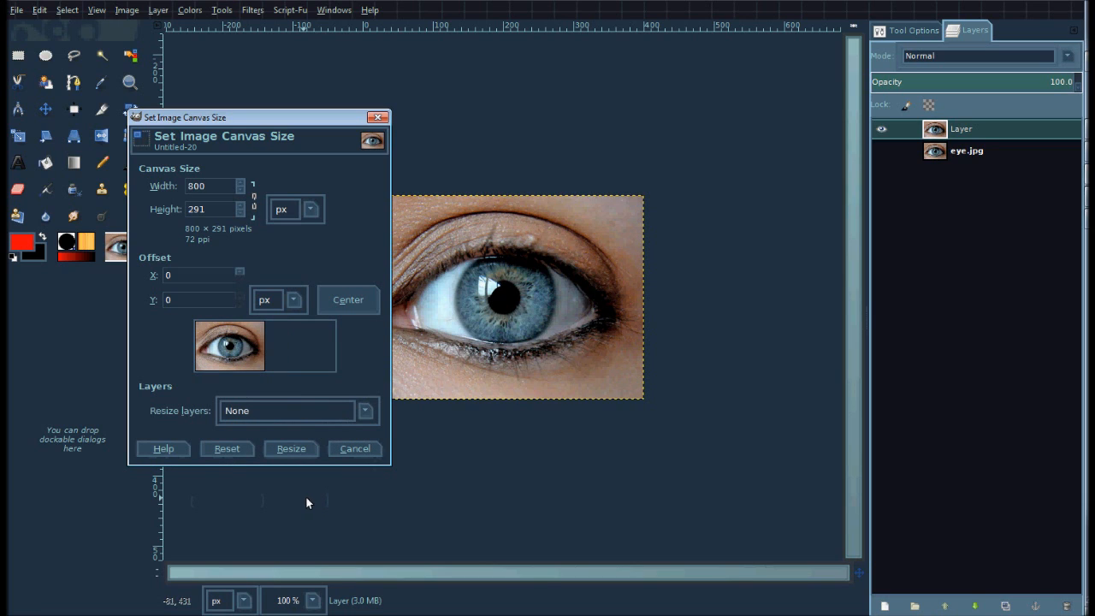
pyautogui.moveTo(230, 345); pyautogui.dragTo(305, 344)
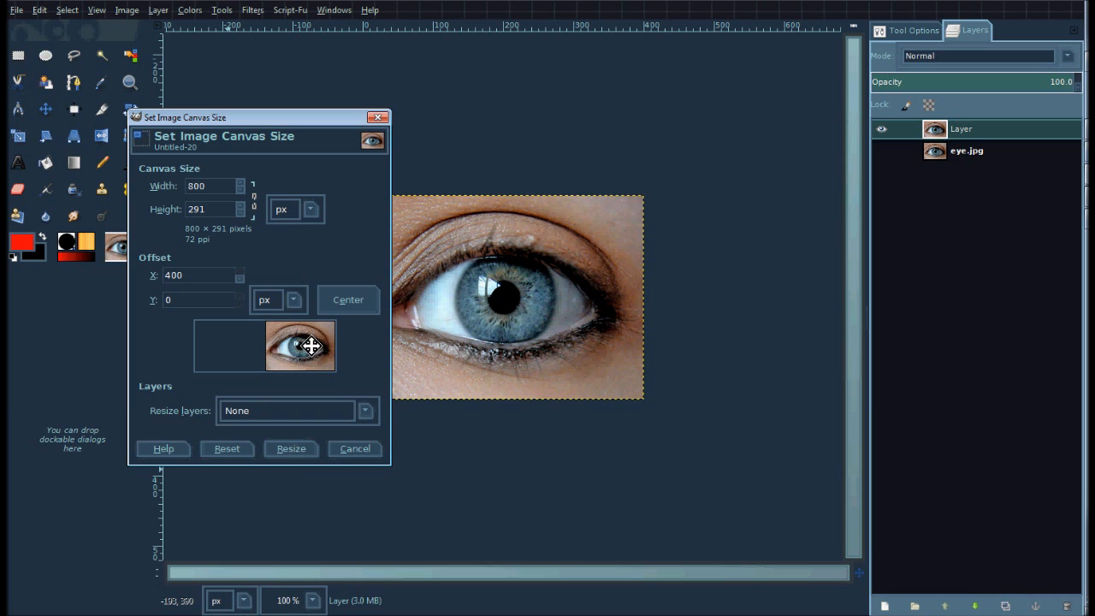
pyautogui.click(289, 448)
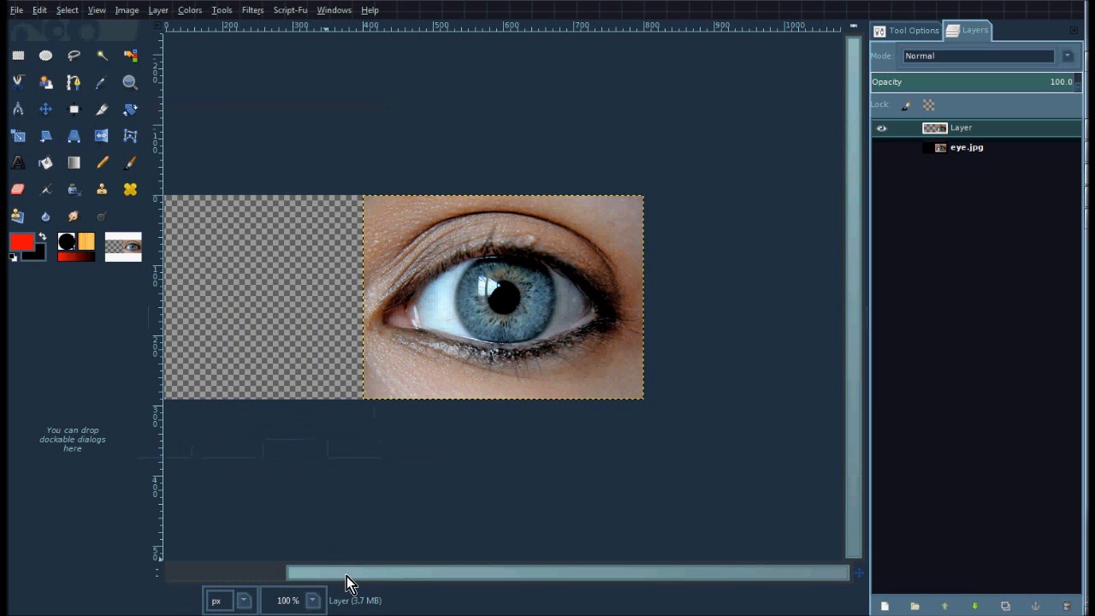
pyautogui.moveTo(346, 574); pyautogui.dragTo(256, 565)
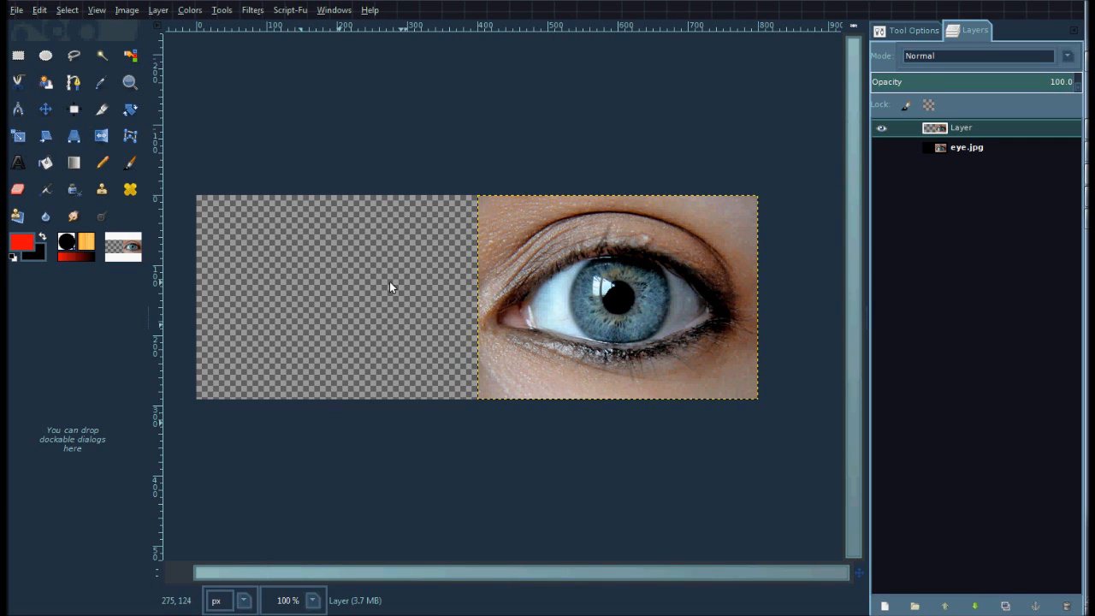
# Paste the copied eye again and turn the floating selection into its own layer.
pyautogui.click(39, 17)
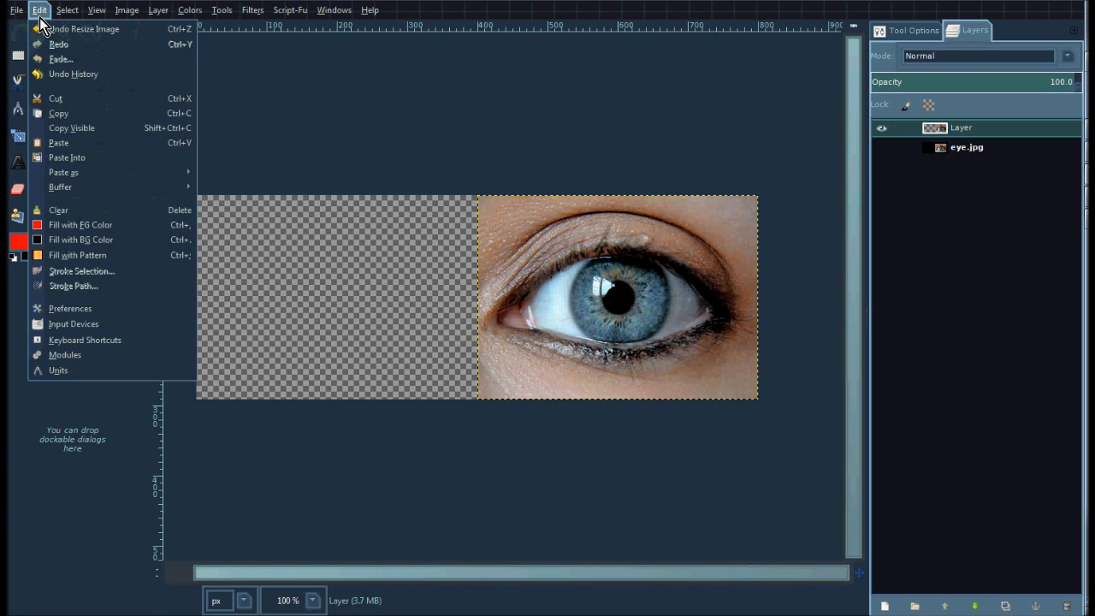
pyautogui.click(60, 143)
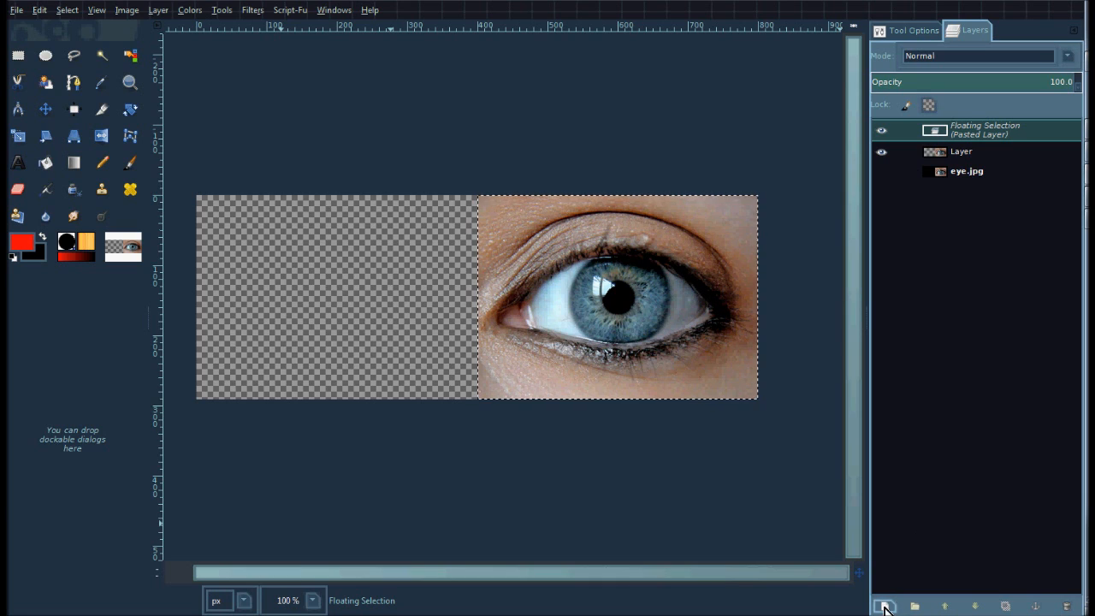
pyautogui.click(884, 605)
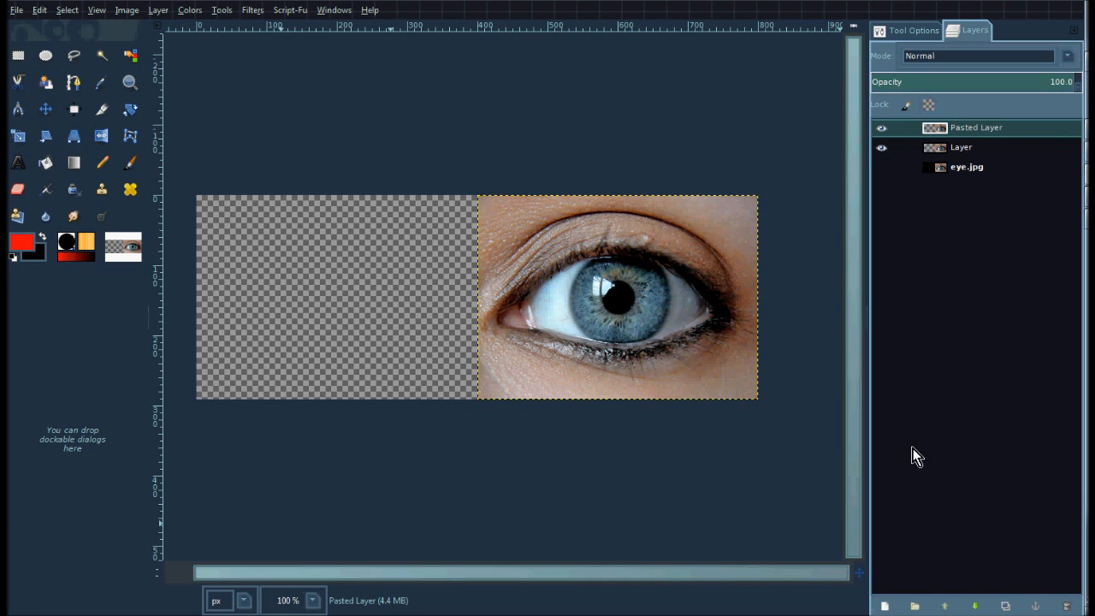
# Make the eye.jpg layer visible again.
pyautogui.moveTo(881, 153)
pyautogui.mouseDown()
pyautogui.moveTo(881, 169)
pyautogui.moveTo(870, 151)
pyautogui.mouseUp()
pyautogui.click(885, 171)
pyautogui.rightClick(975, 128)
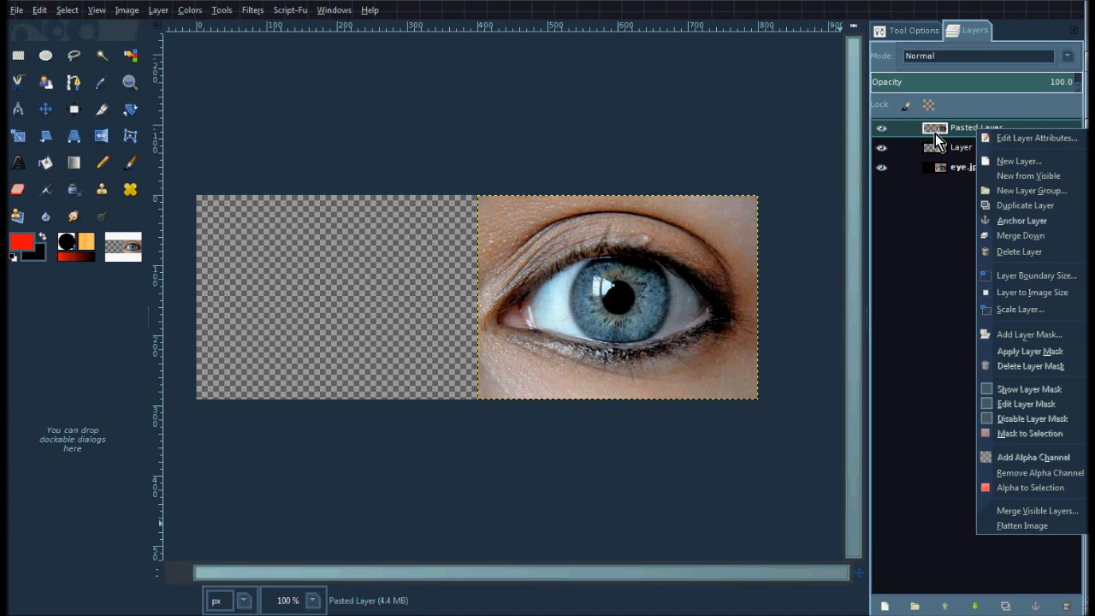
pyautogui.click(906, 174)
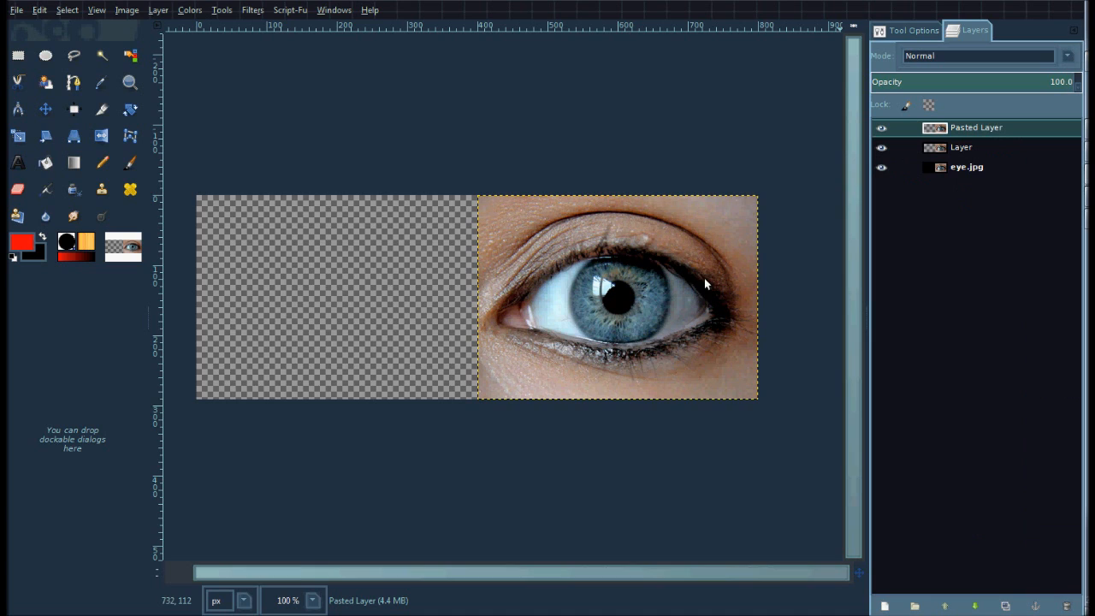
# Move the pasted eye onto the empty left half of the canvas and flip it horizontally.
pyautogui.click(74, 115)
pyautogui.click(47, 118)
pyautogui.moveTo(606, 310); pyautogui.dragTo(324, 317)
pyautogui.moveTo(320, 317); pyautogui.dragTo(325, 316)
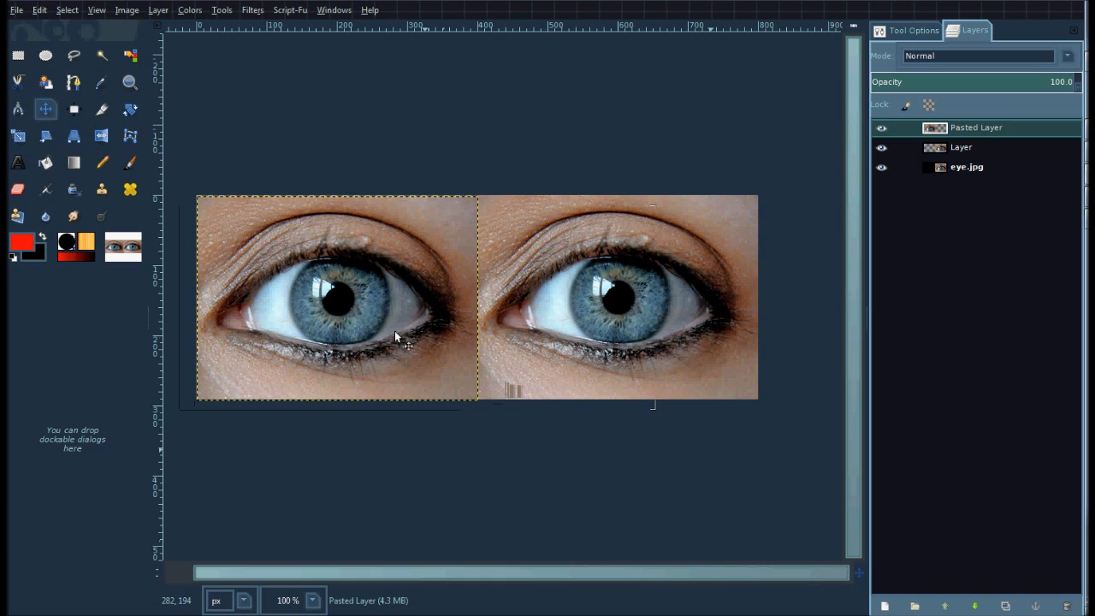
pyautogui.click(101, 138)
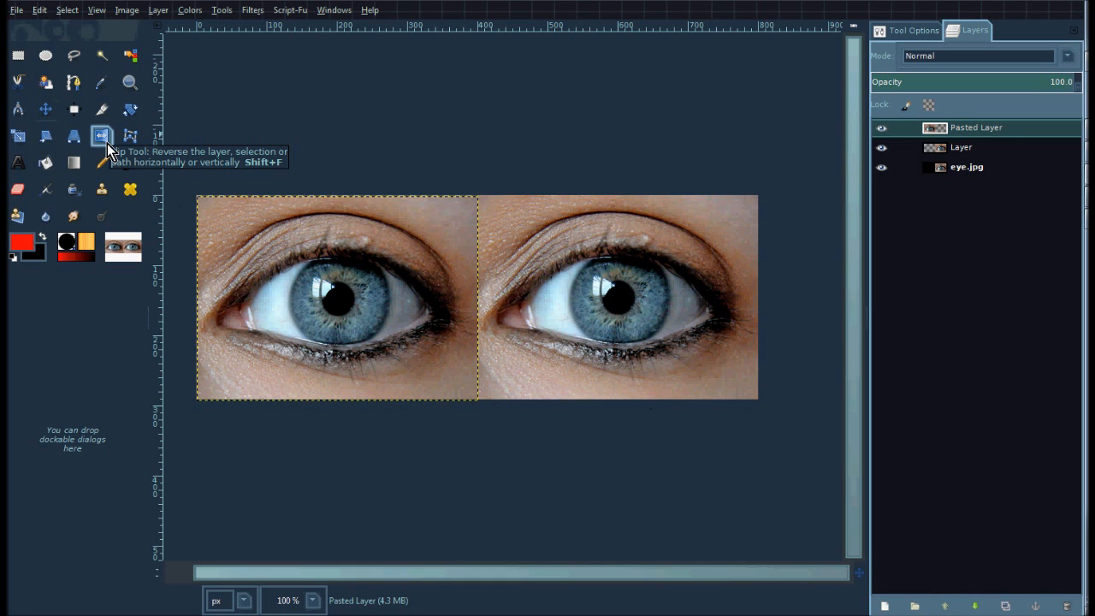
pyautogui.click(329, 286)
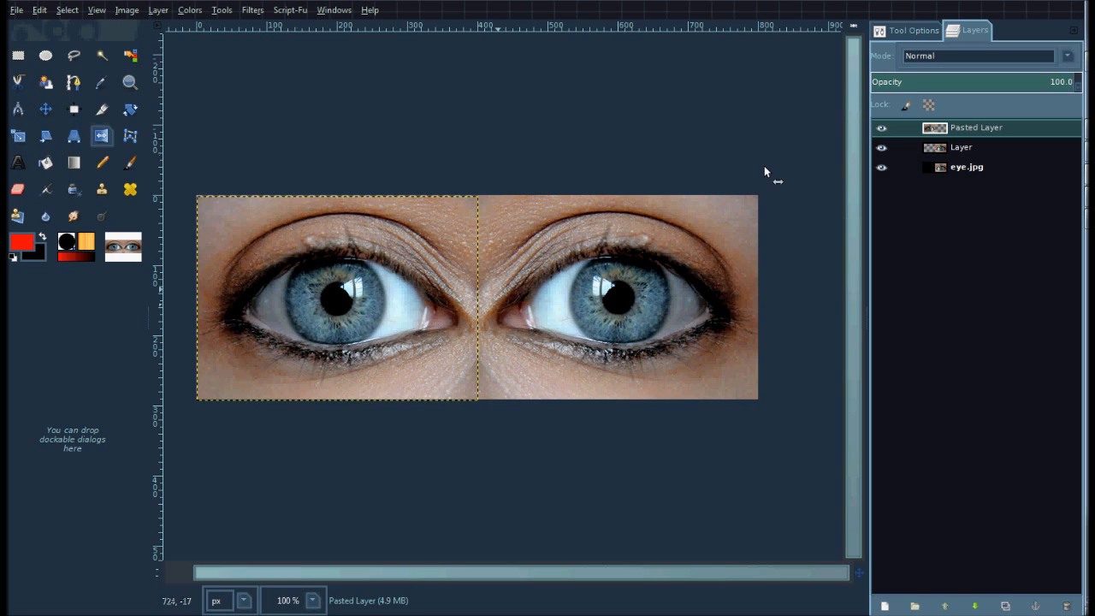
pyautogui.rightClick(996, 130)
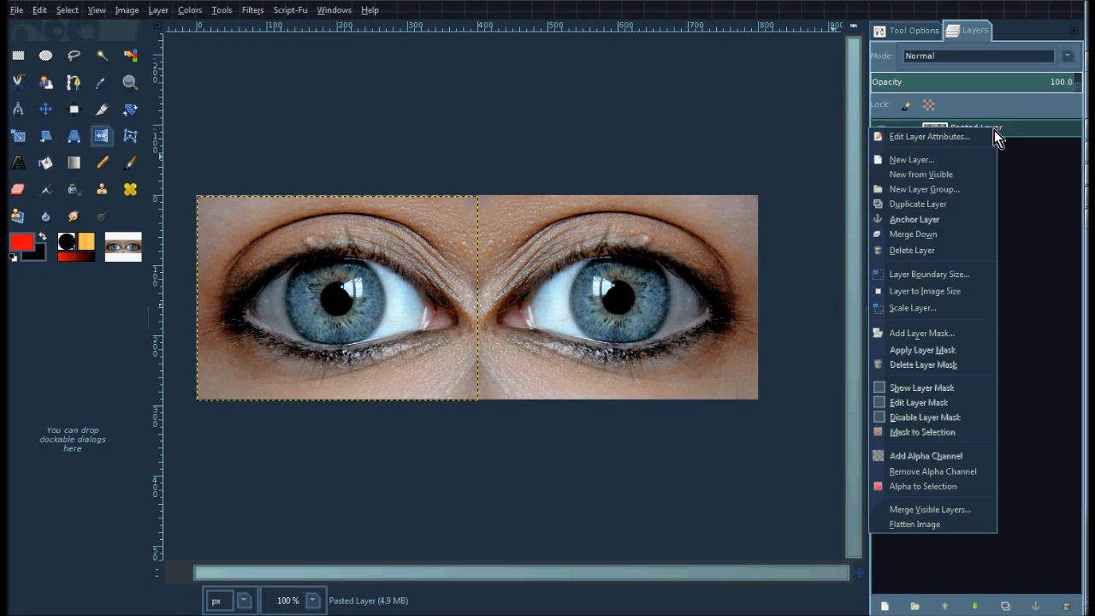
pyautogui.click(992, 131)
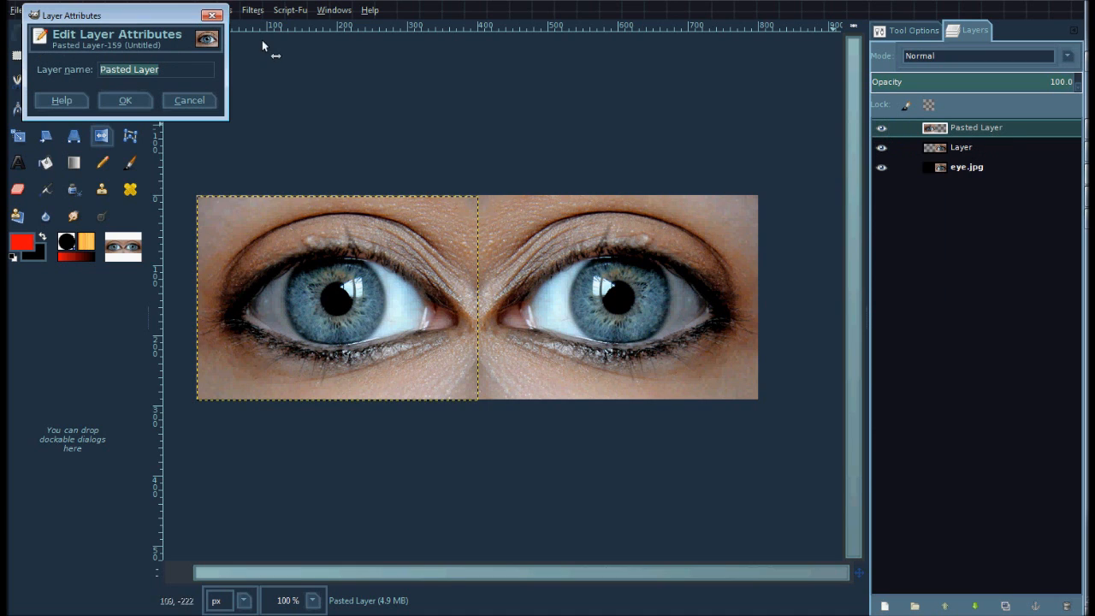
pyautogui.click(189, 100)
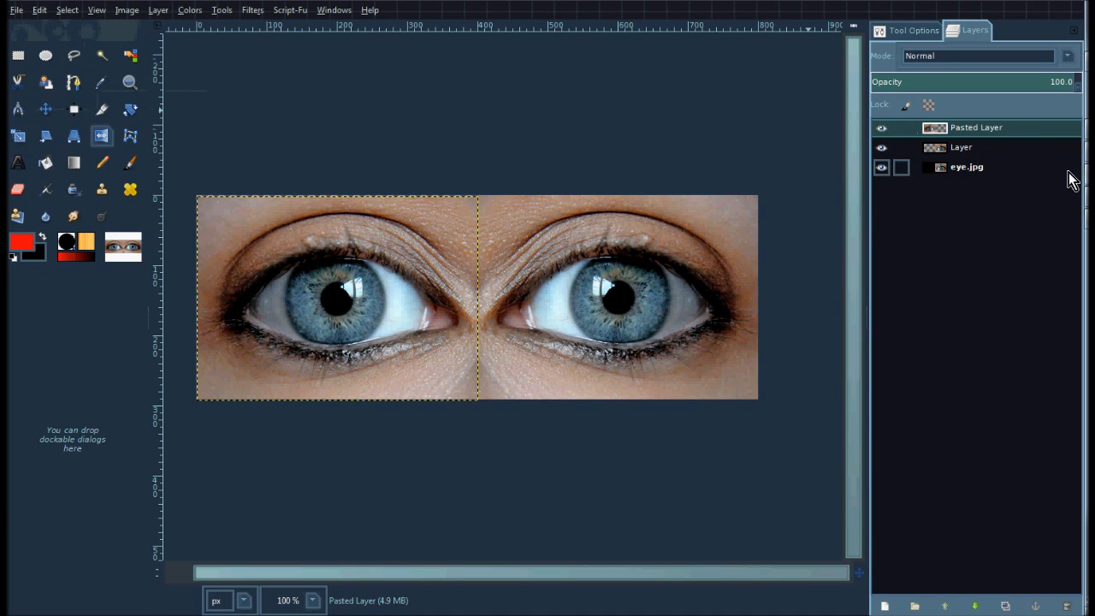
# Merge the pasted, flipped eye layer down into the layer below it.
pyautogui.rightClick(1017, 129)
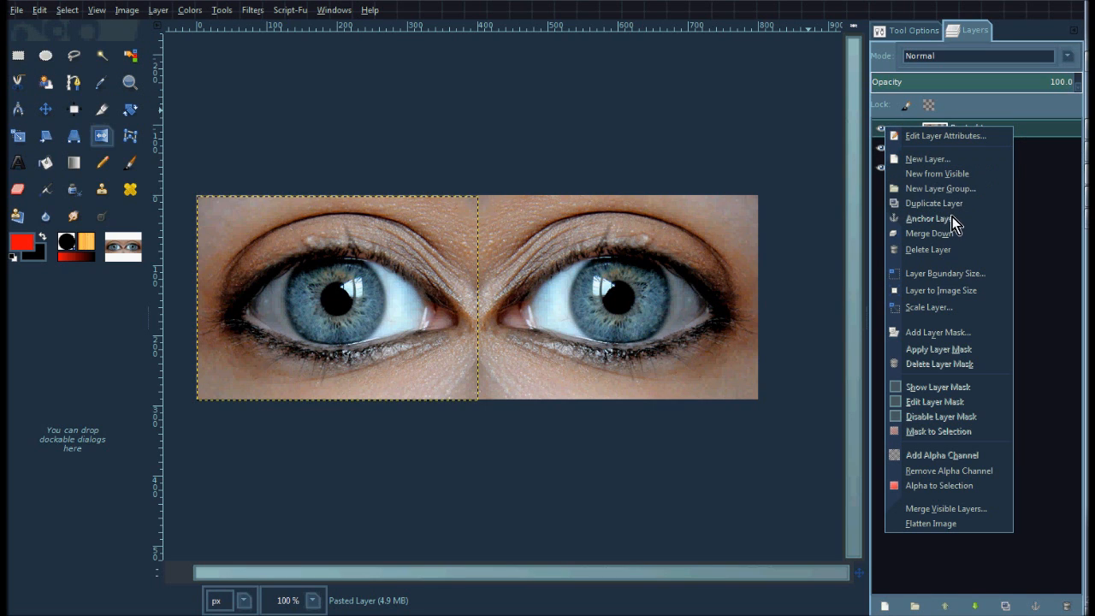
pyautogui.click(950, 235)
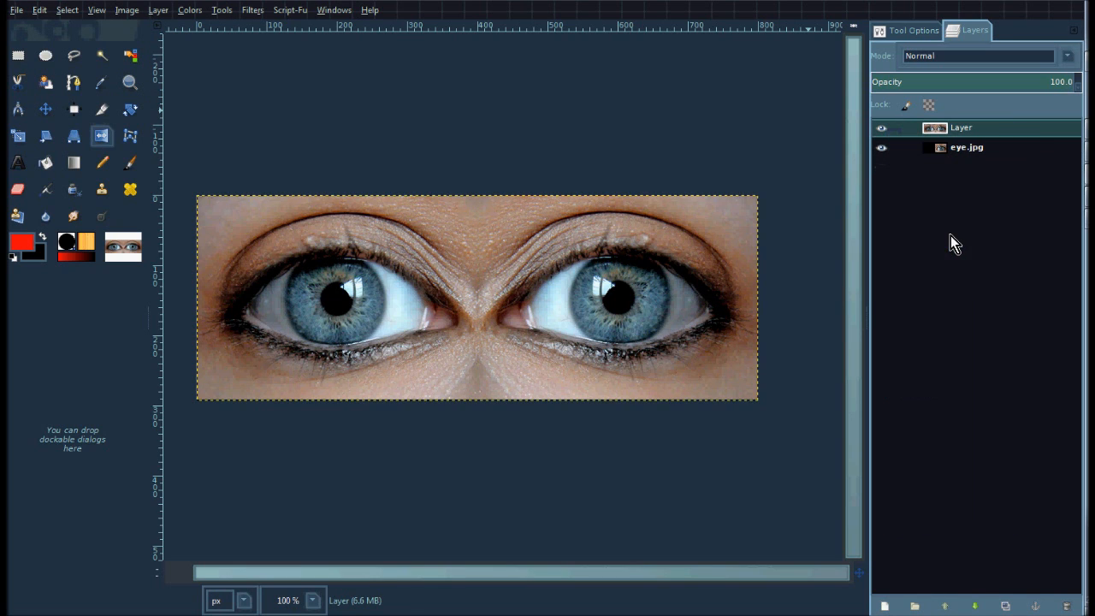
# Delete the eye.jpg layer beneath the merged eyes layer.
pyautogui.click(953, 147)
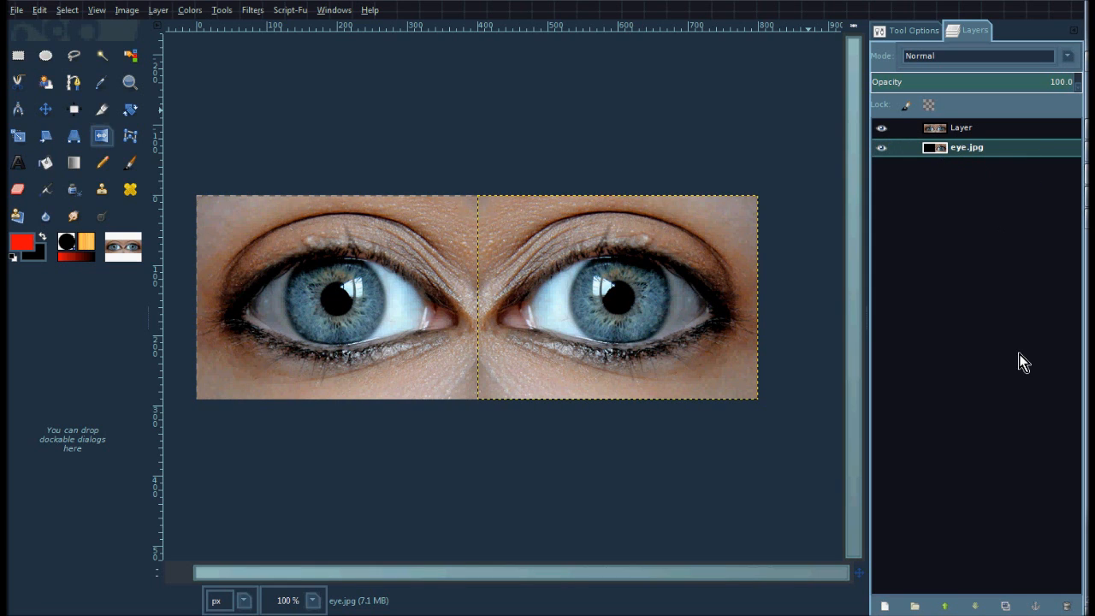
pyautogui.click(1065, 606)
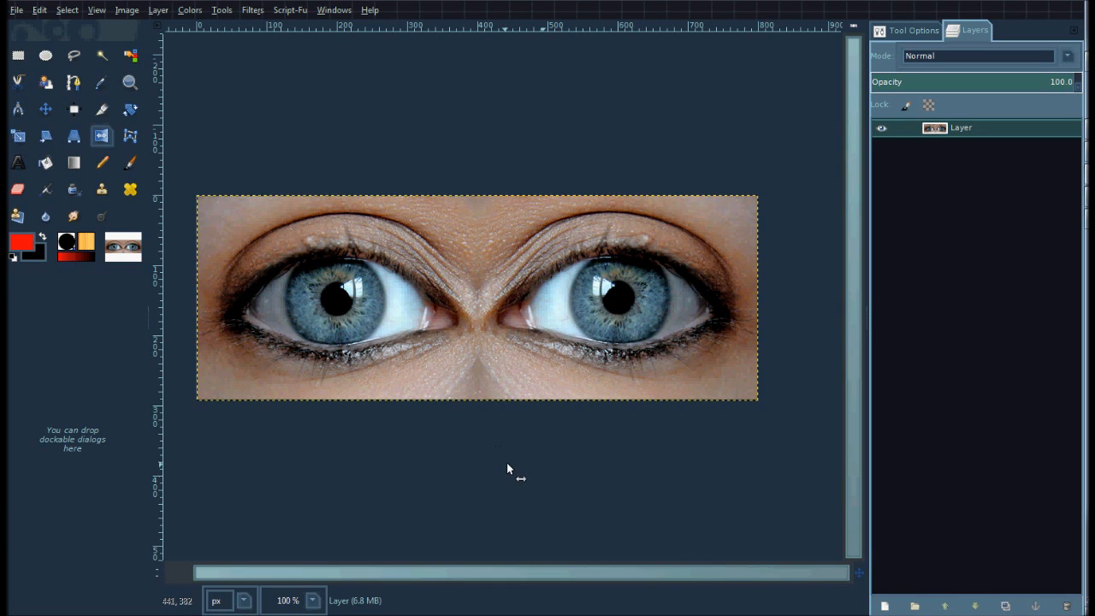
# Make an elliptical selection around the iris of the left-hand eye and adjust its edges to fit the iris tightly.
pyautogui.click(46, 58)
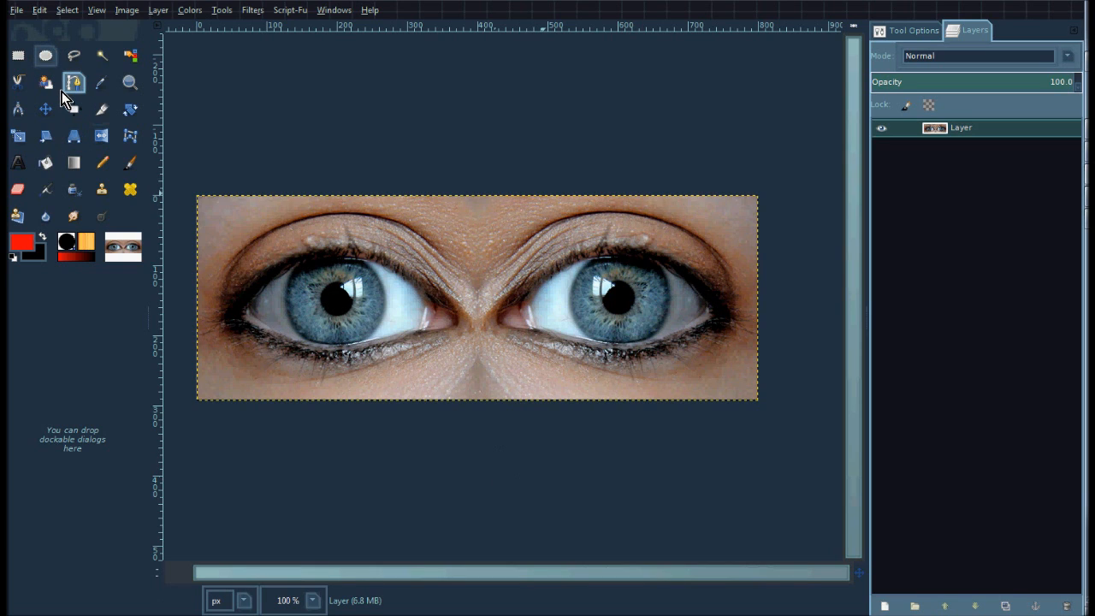
pyautogui.moveTo(250, 231); pyautogui.dragTo(412, 360)
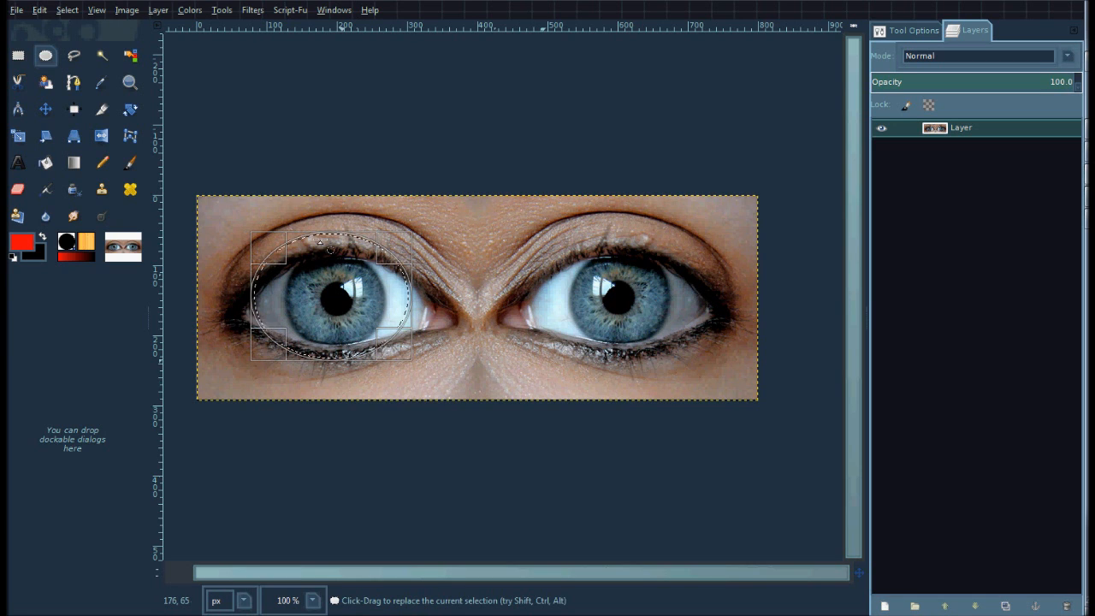
pyautogui.moveTo(338, 246); pyautogui.dragTo(326, 271)
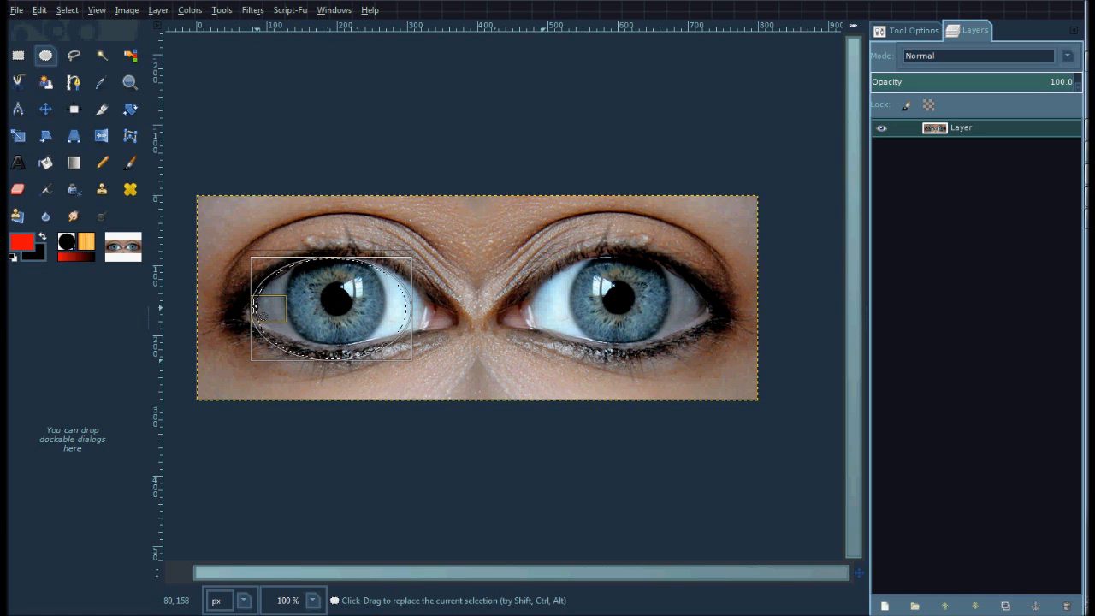
pyautogui.moveTo(264, 305); pyautogui.dragTo(286, 312)
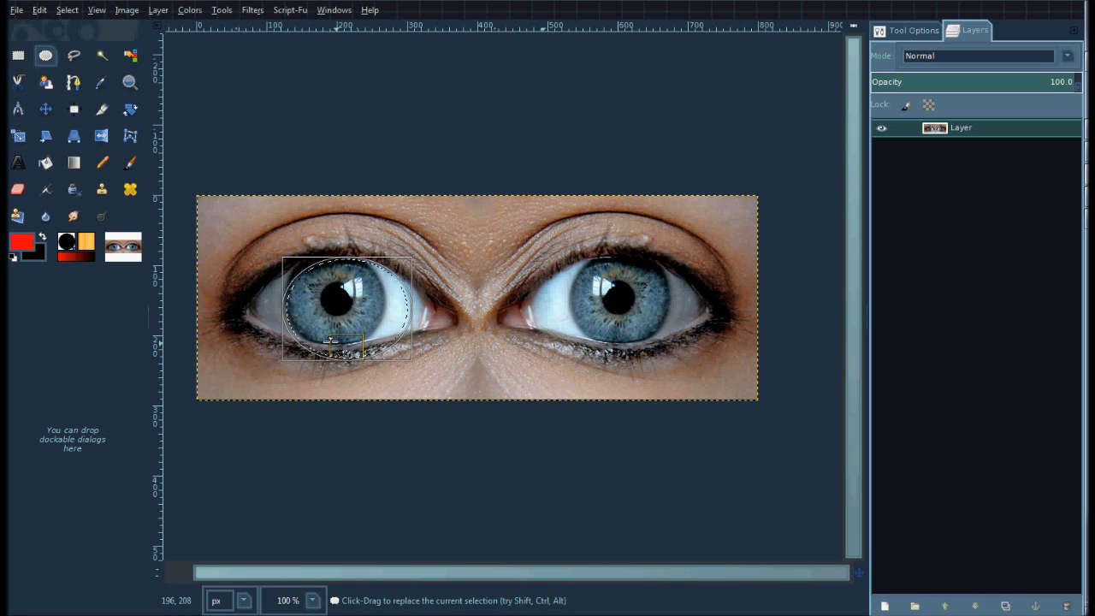
pyautogui.moveTo(342, 354); pyautogui.dragTo(333, 340)
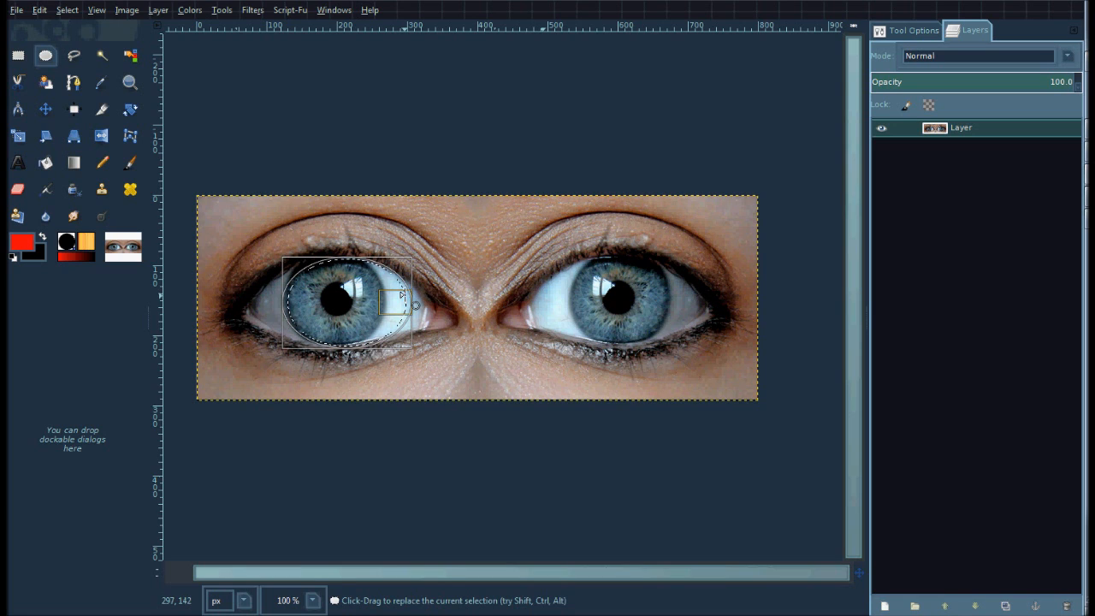
pyautogui.moveTo(402, 306); pyautogui.dragTo(377, 299)
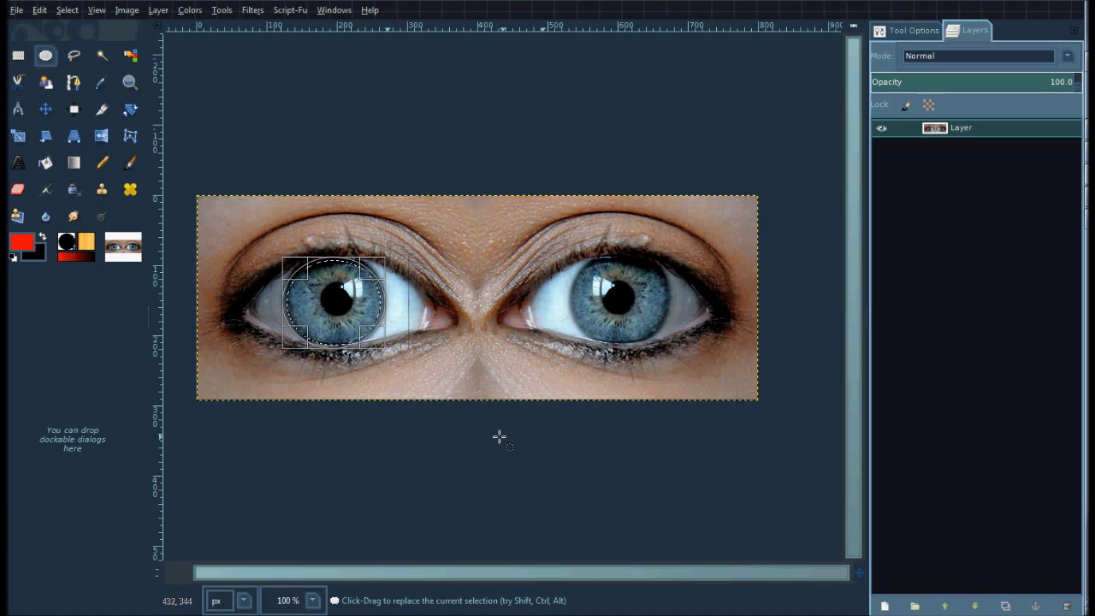
# Add a transparent 800 × 291 px layer and bucket-fill the selected iris on it with the red foreground color.
pyautogui.click(884, 606)
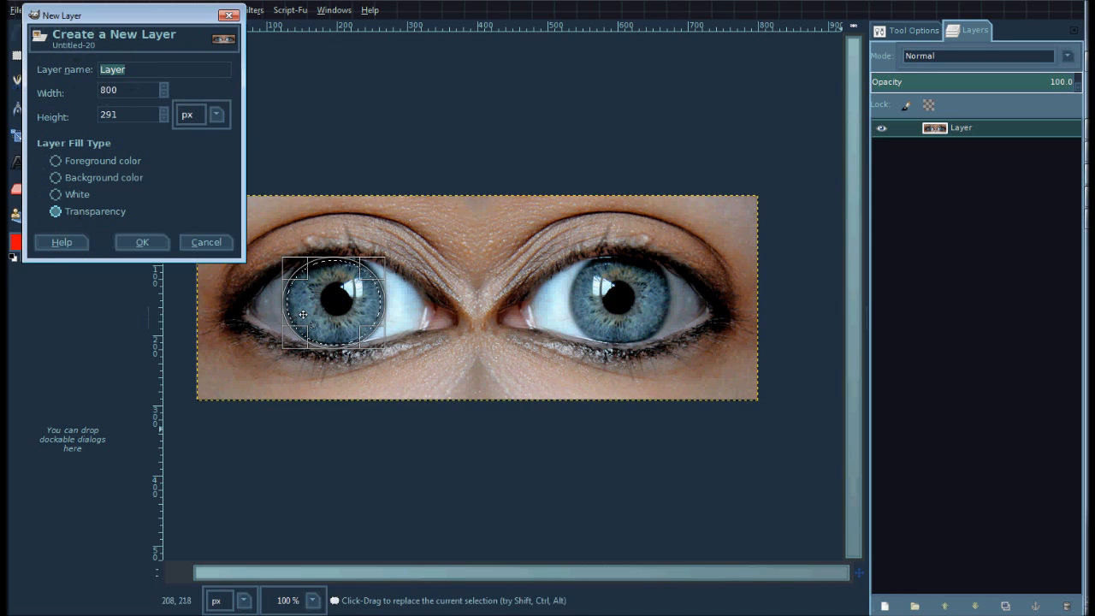
pyautogui.click(142, 243)
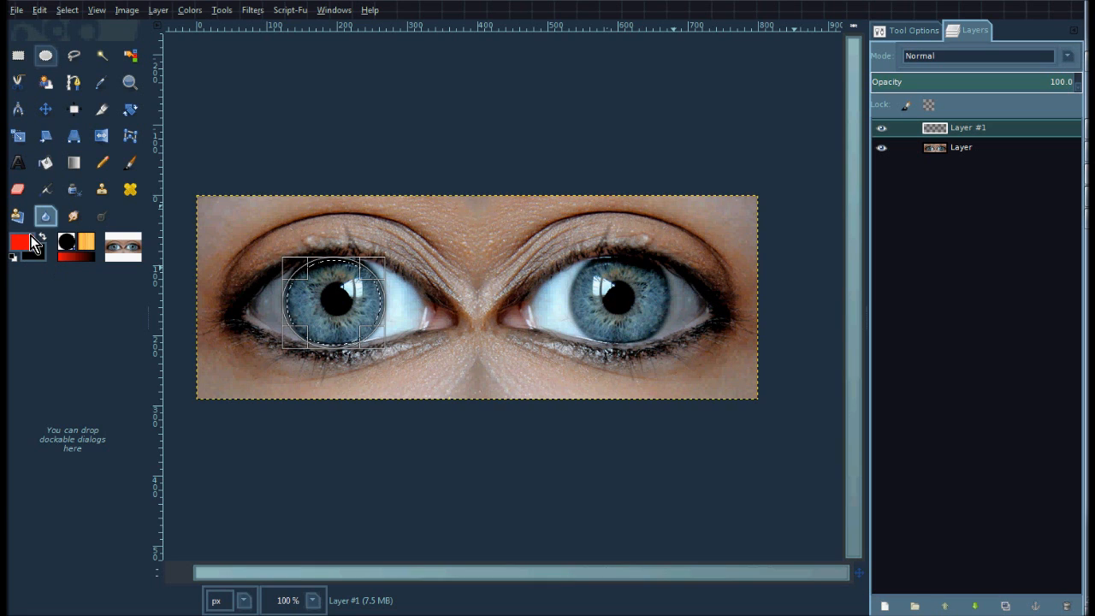
pyautogui.click(47, 163)
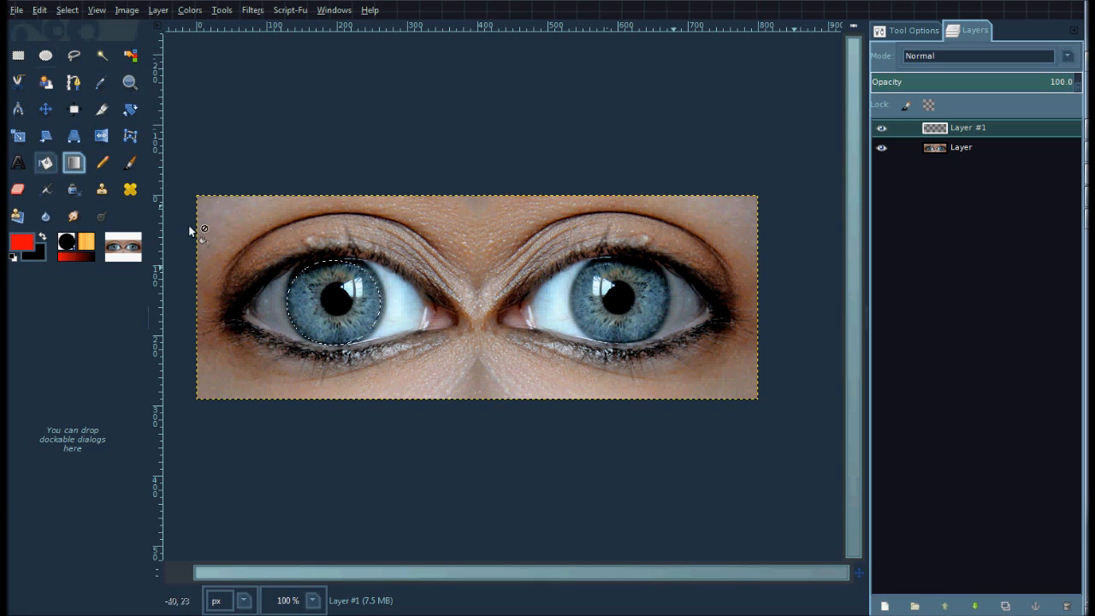
pyautogui.click(305, 290)
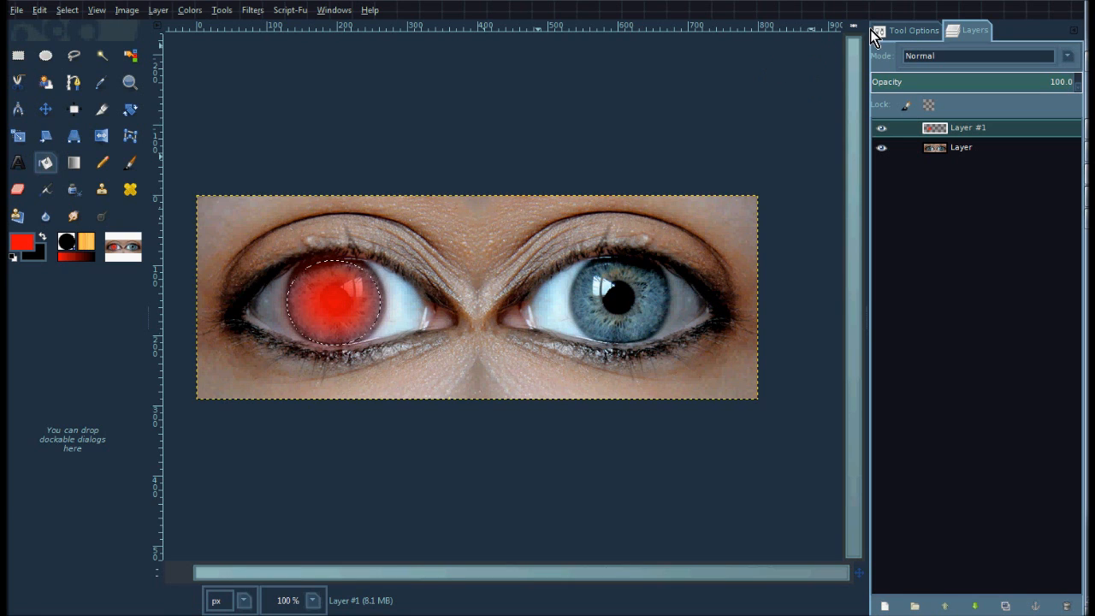
# Add the Brushes dialog to the dock beside Tool Options and Layers.
pyautogui.click(910, 33)
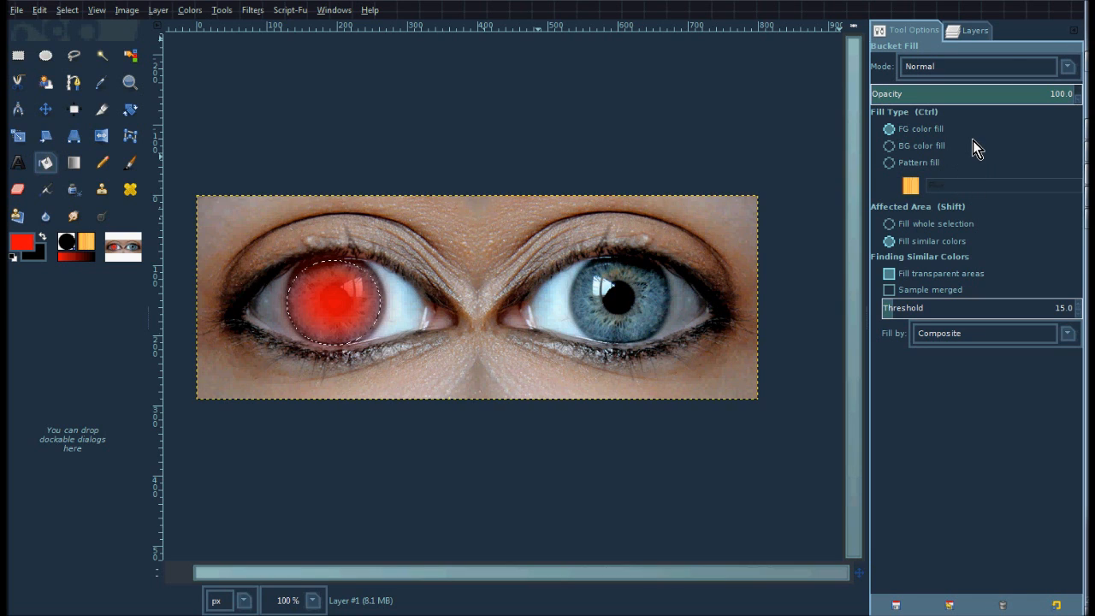
pyautogui.click(1073, 31)
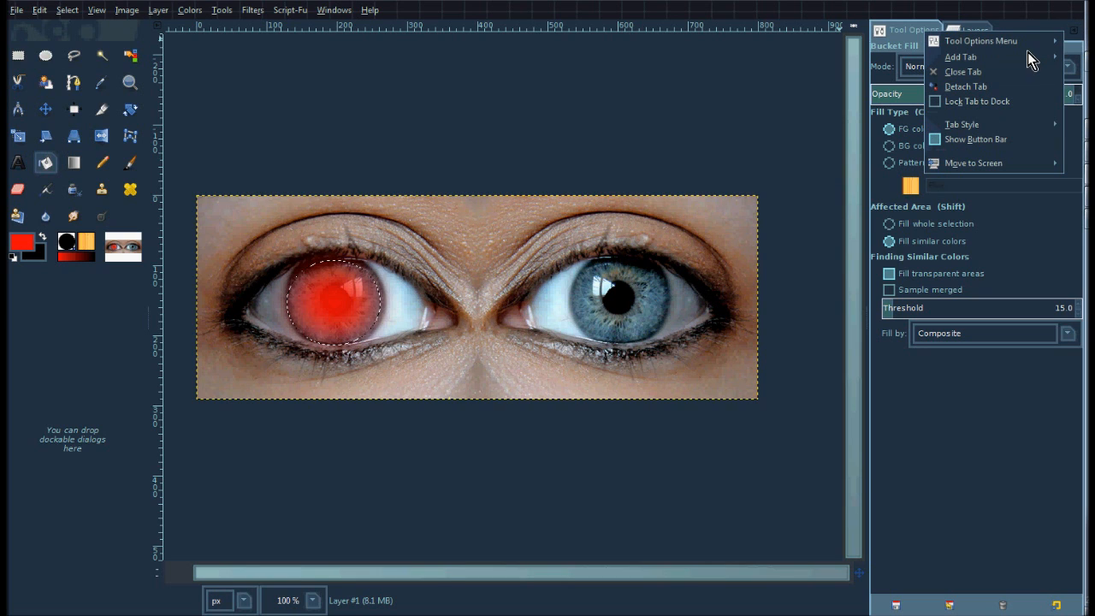
pyautogui.moveTo(1027, 54)
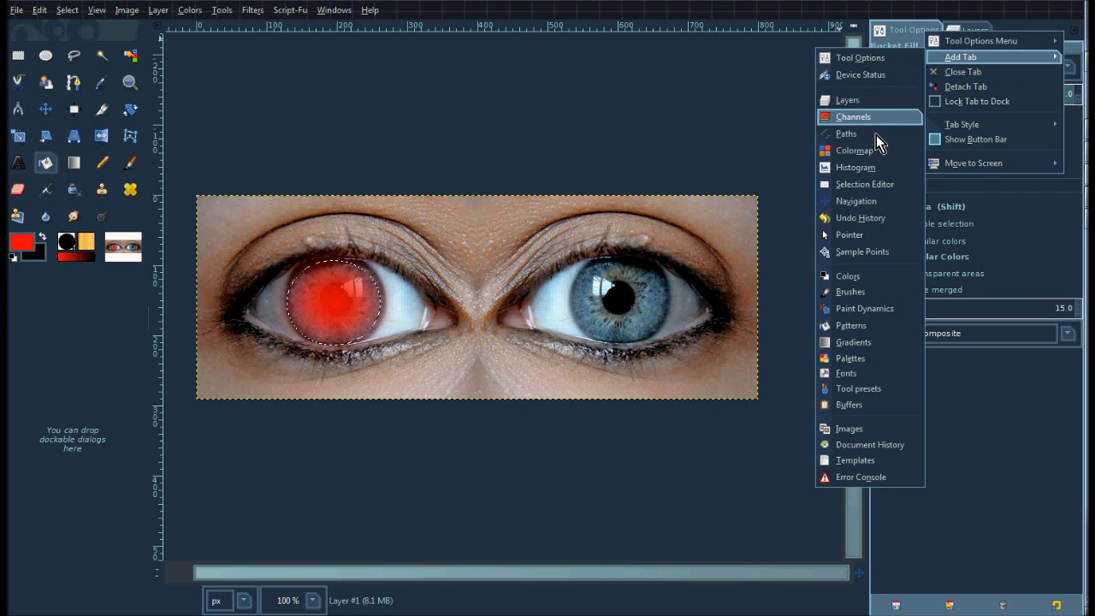
pyautogui.click(852, 292)
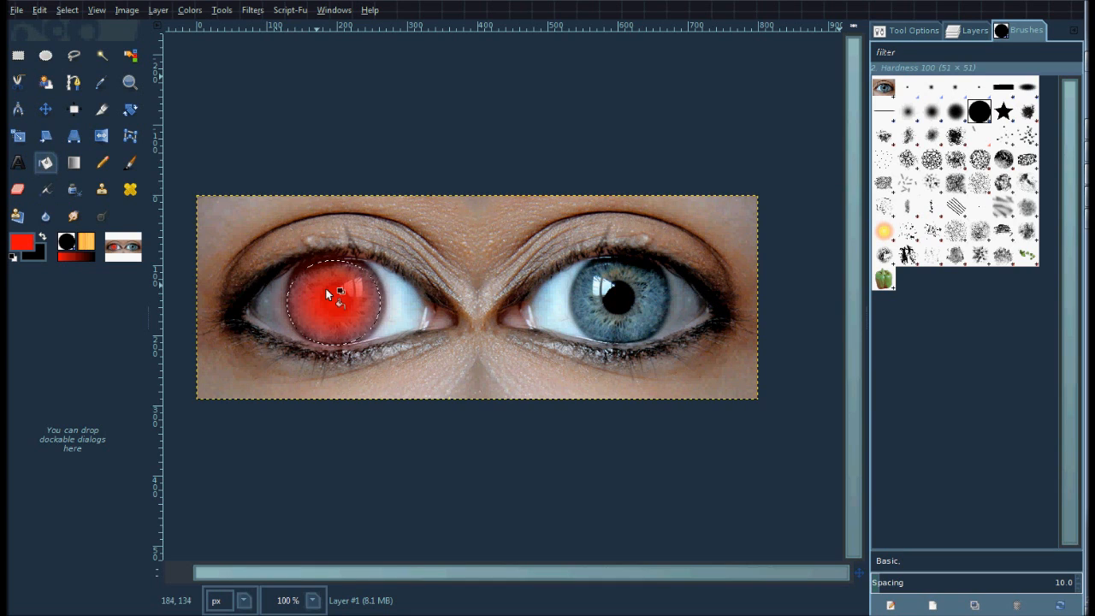
# Set the Bucket Fill's affected area to Fill whole selection.
pyautogui.rightClick(657, 130)
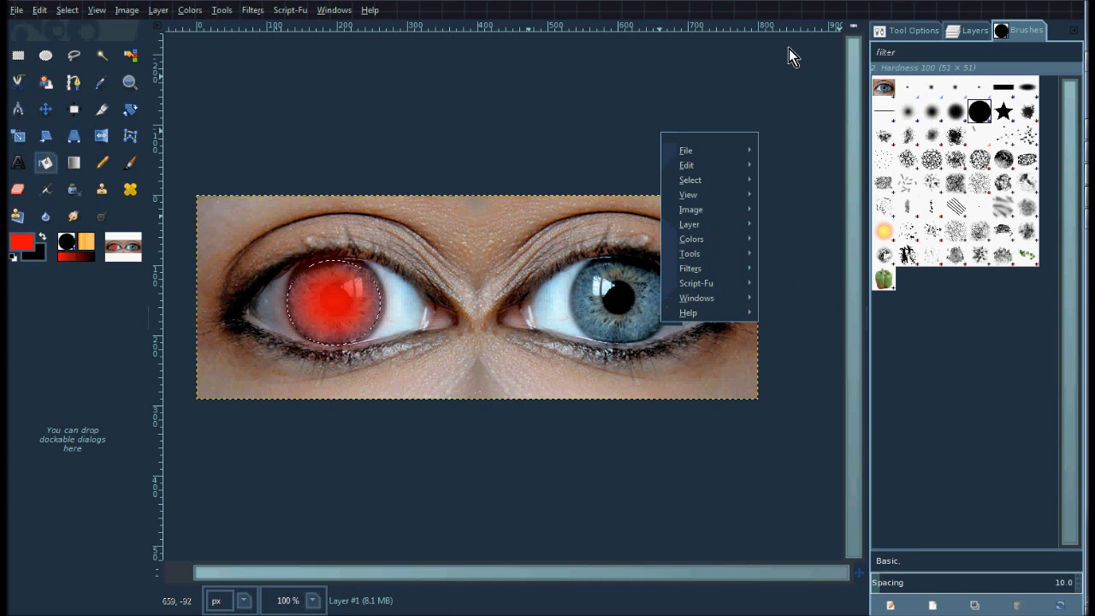
pyautogui.click(916, 30)
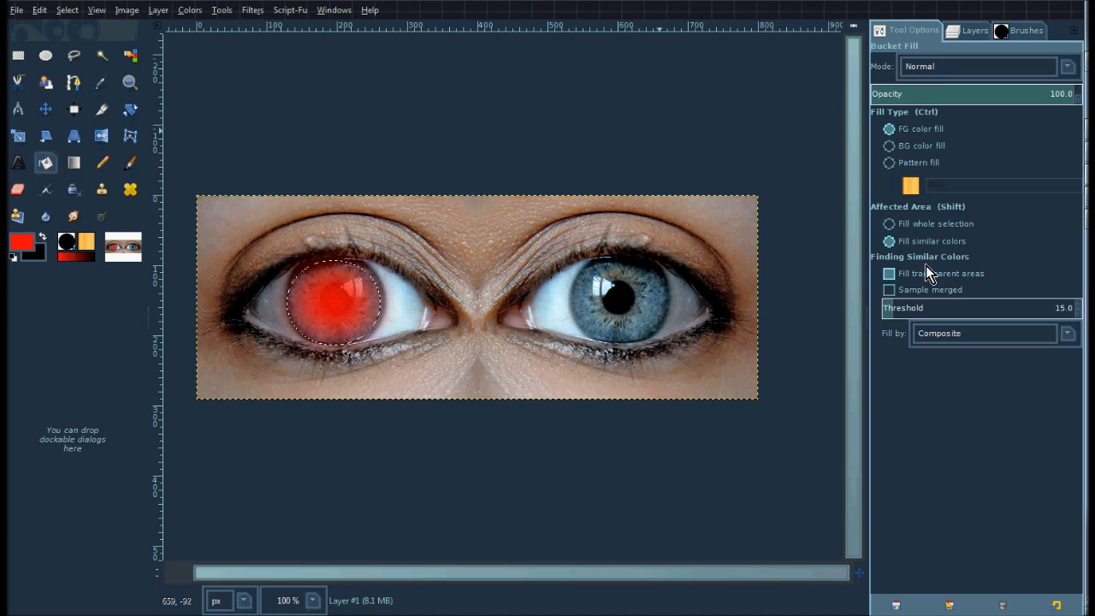
pyautogui.click(889, 224)
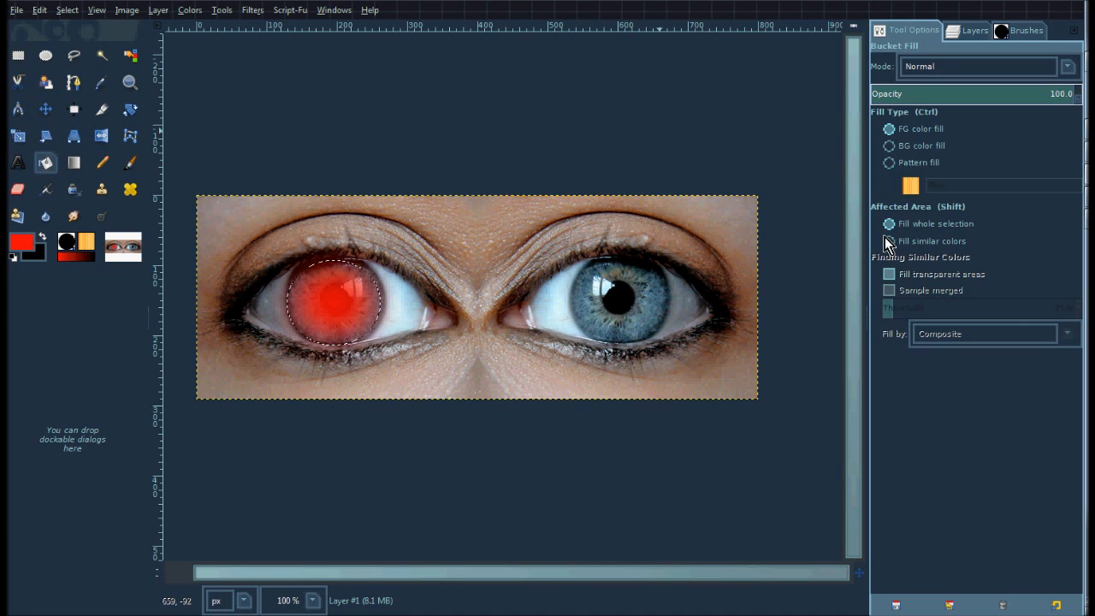
# Fill the entire iris selection on the left-hand eye with red again.
pyautogui.click(313, 297)
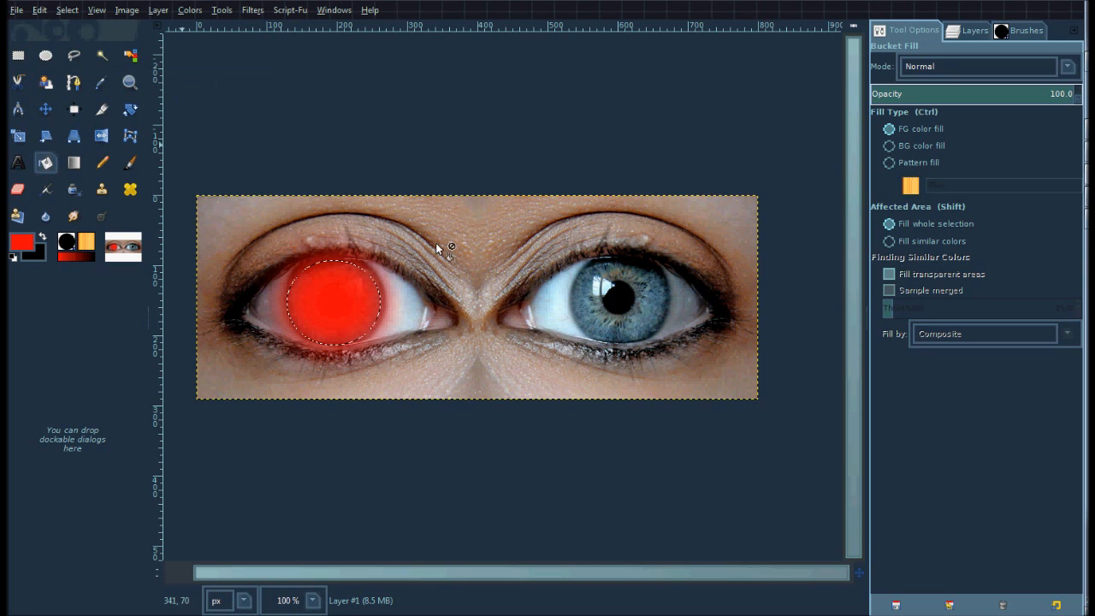
pyautogui.rightClick(608, 347)
pyautogui.press('Escape')
# Try to outline the iris of the right-hand eye with Scissors Select, placing points all around its edge.
pyautogui.click(19, 82)
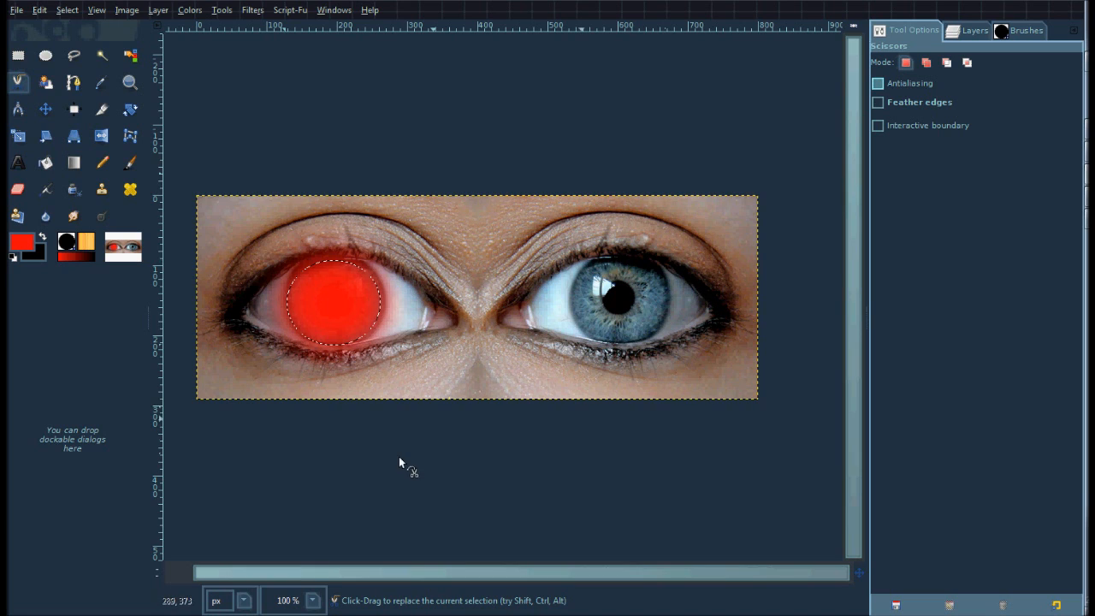
pyautogui.click(314, 601)
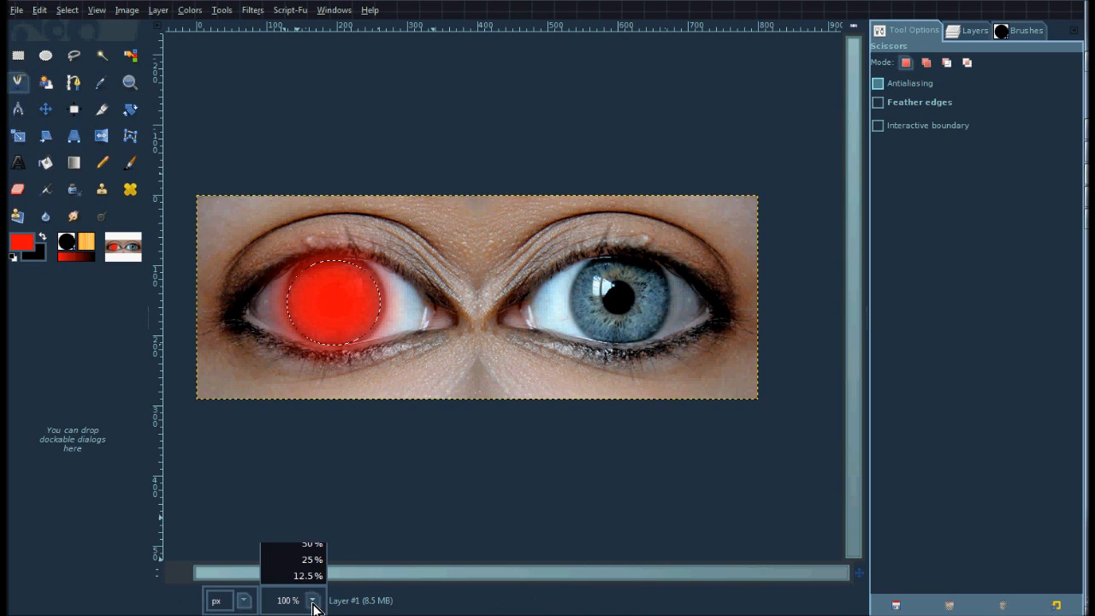
pyautogui.click(310, 511)
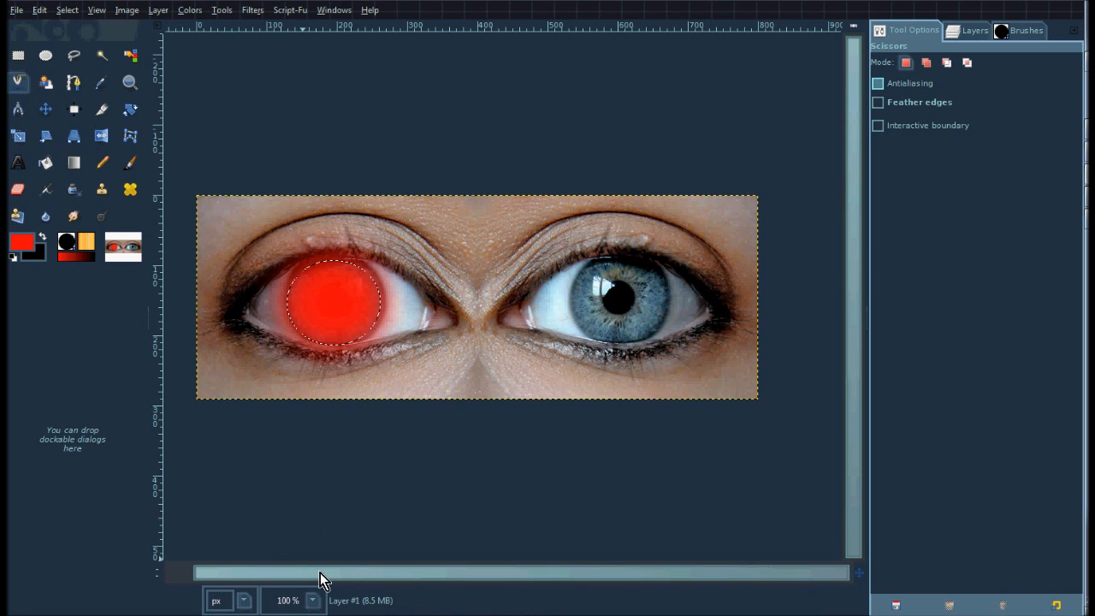
pyautogui.click(313, 600)
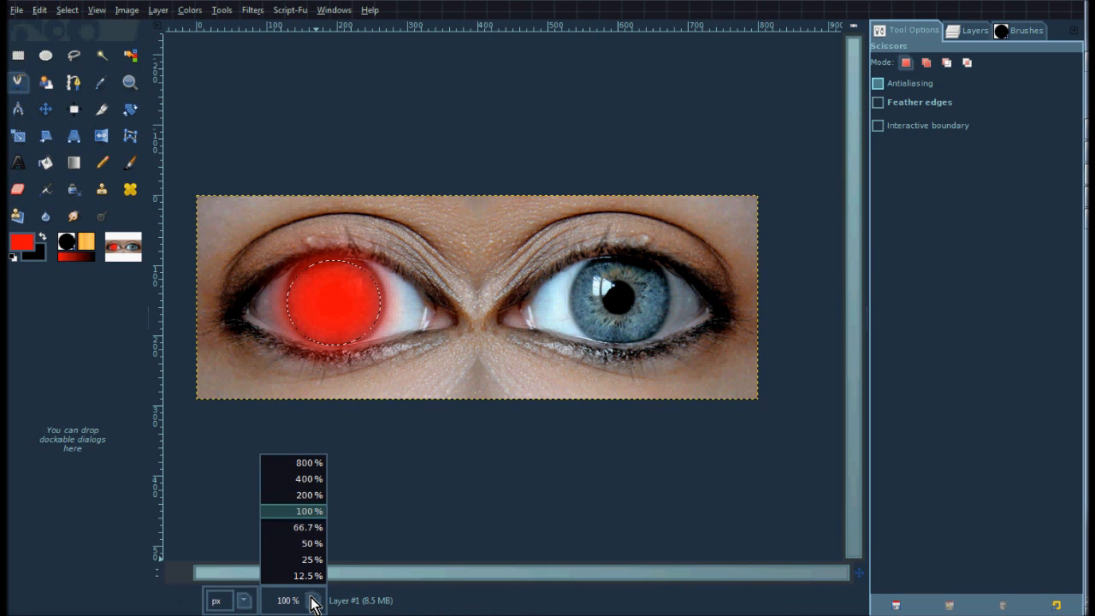
pyautogui.click(310, 496)
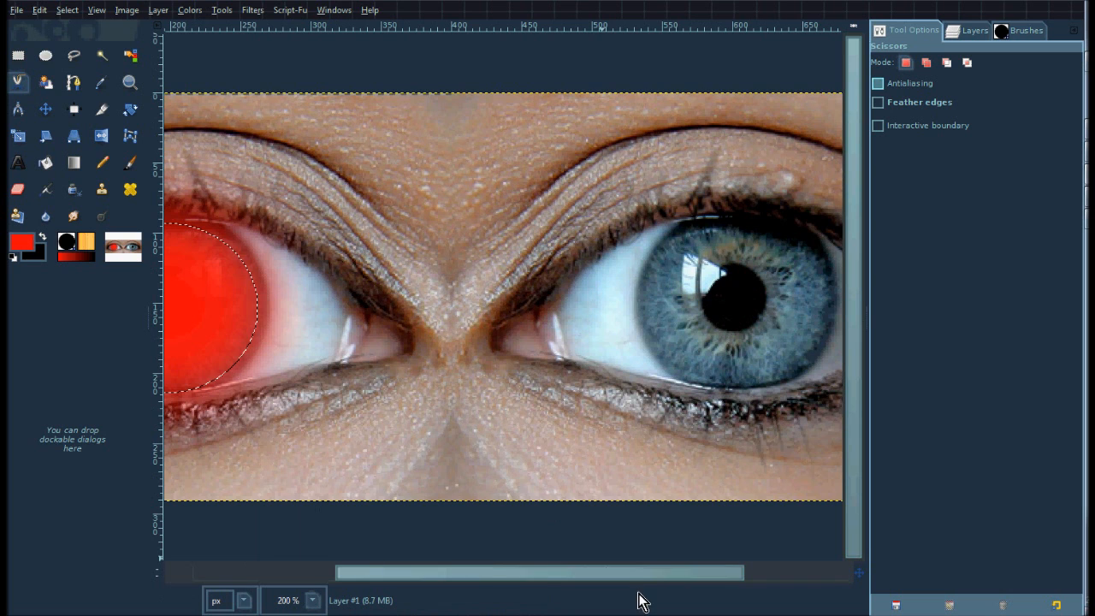
pyautogui.moveTo(634, 571); pyautogui.dragTo(723, 569)
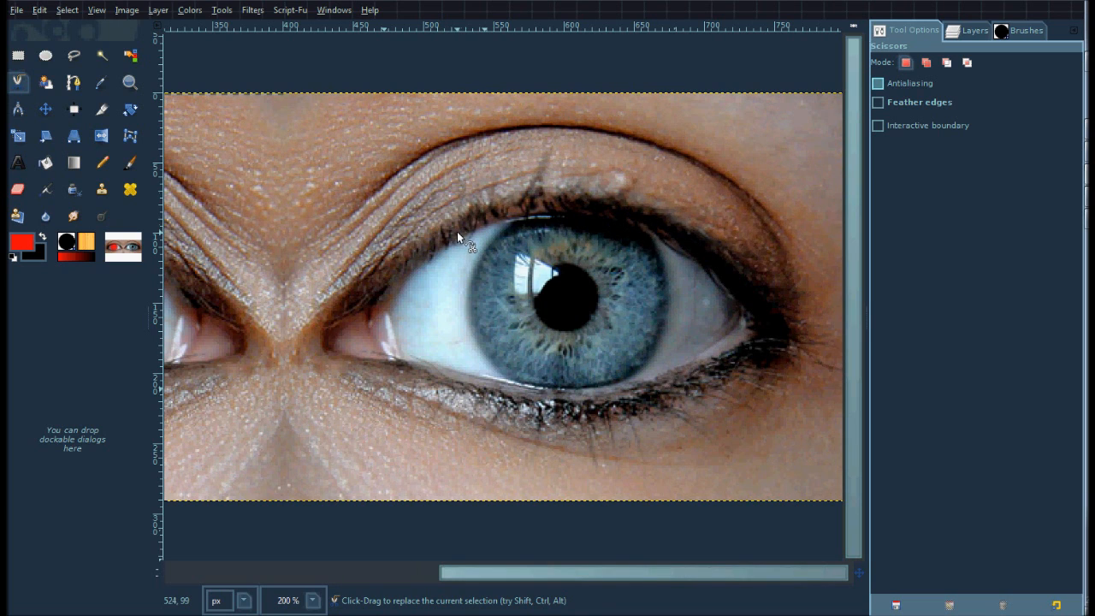
pyautogui.click(505, 226)
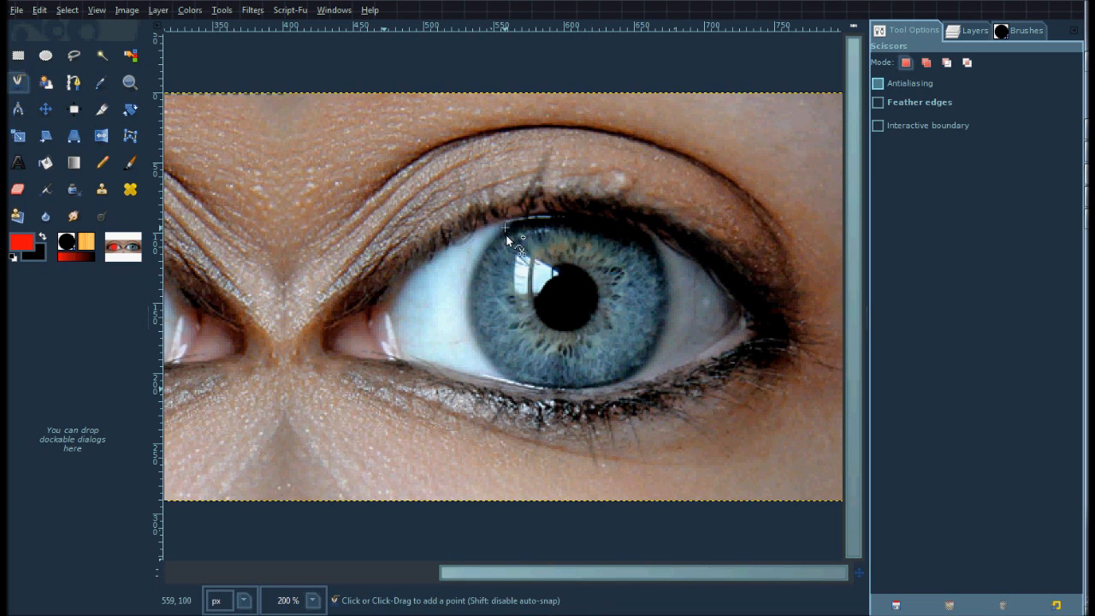
pyautogui.click(466, 302)
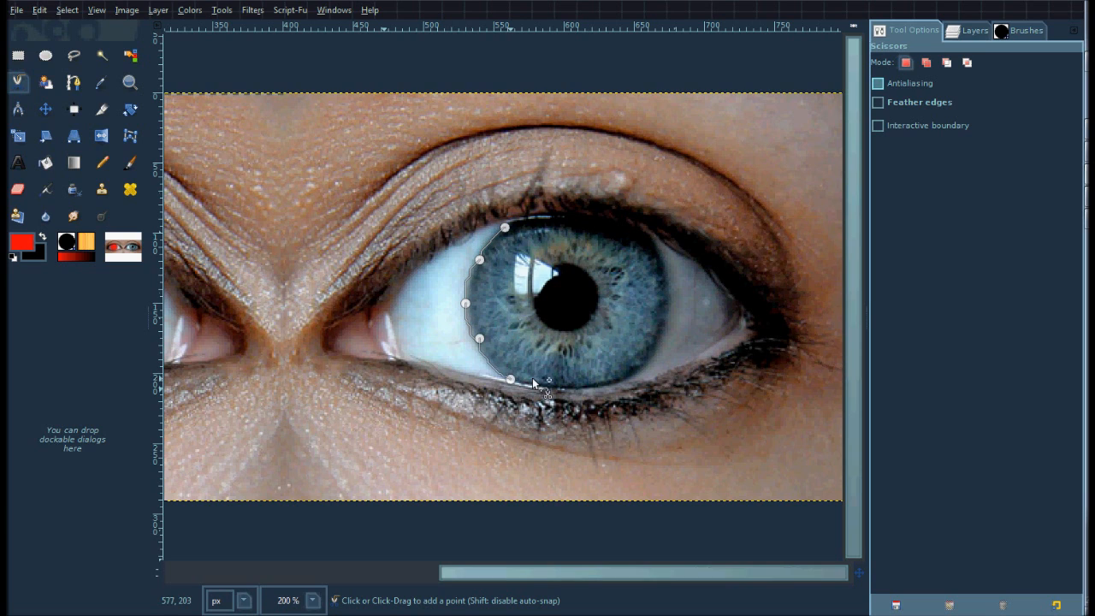
pyautogui.click(574, 390)
pyautogui.click(629, 376)
pyautogui.click(656, 335)
pyautogui.click(667, 299)
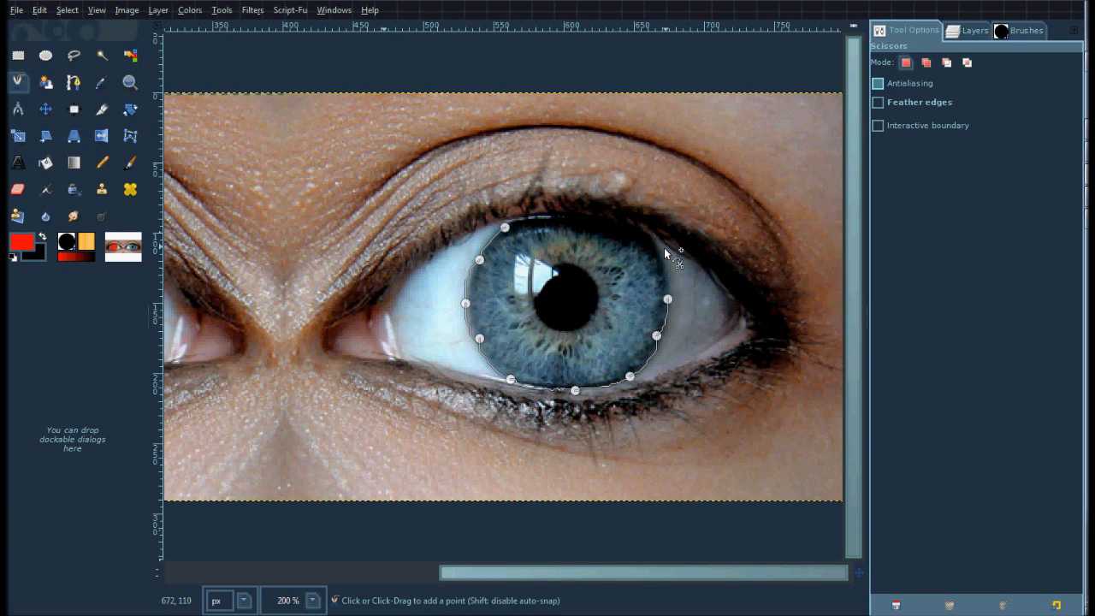
pyautogui.click(658, 251)
pyautogui.click(624, 223)
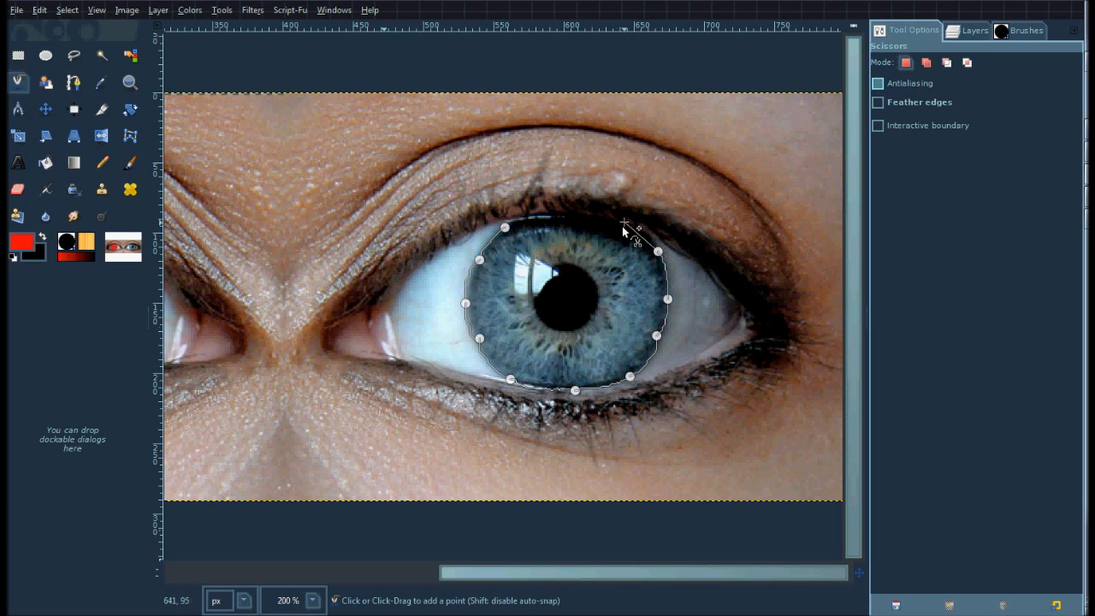
pyautogui.click(574, 221)
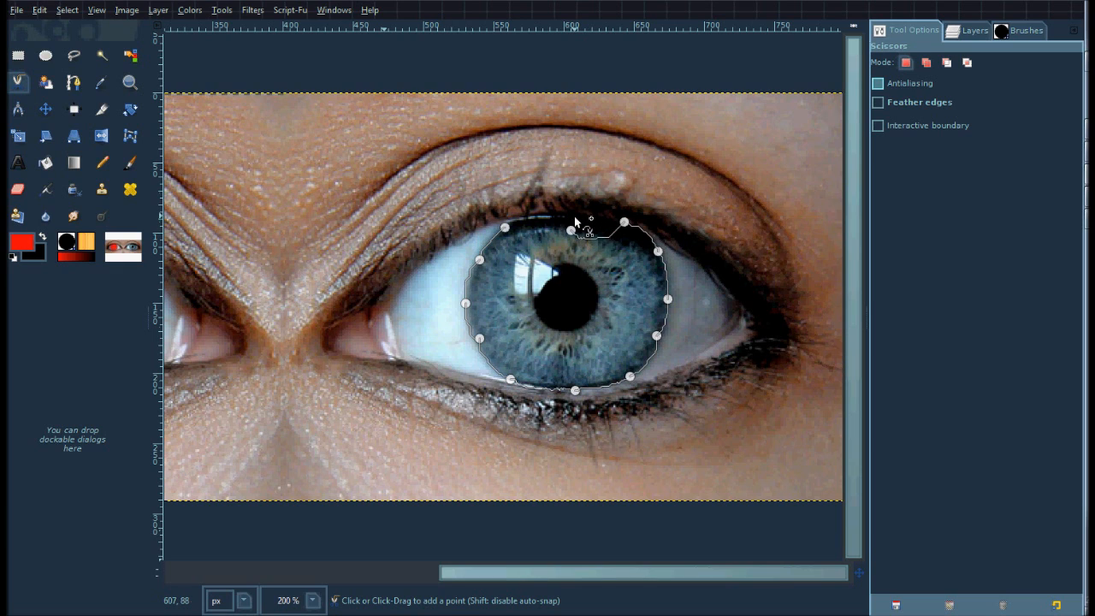
pyautogui.click(530, 221)
pyautogui.click(513, 219)
pyautogui.click(519, 211)
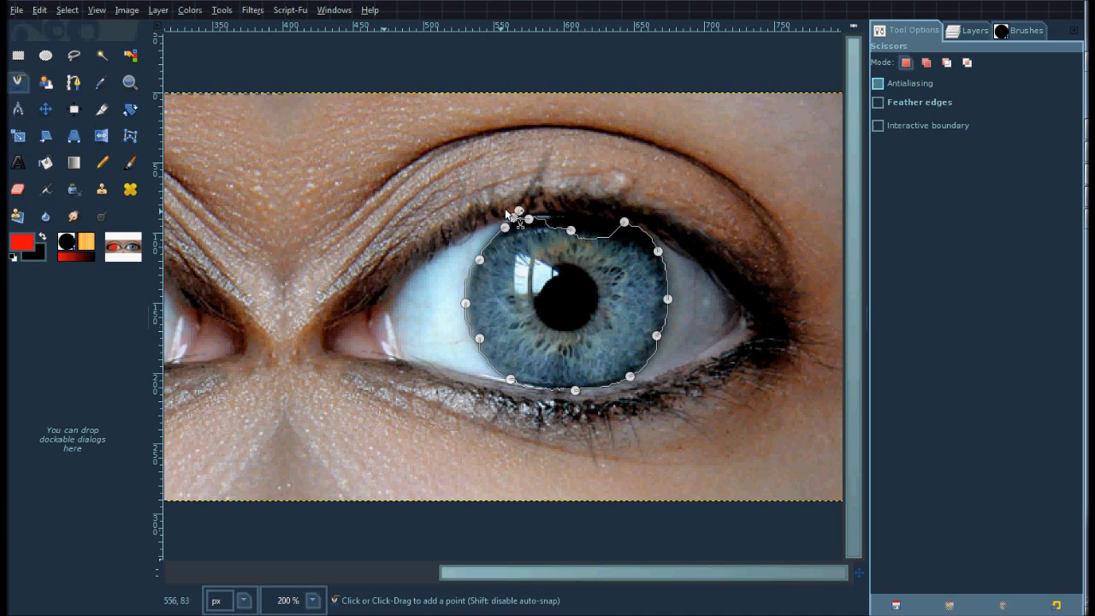
# Undo the edits back to before the eye.jpg layer deletion and discard the scissors outline.
pyautogui.press('ctrl')
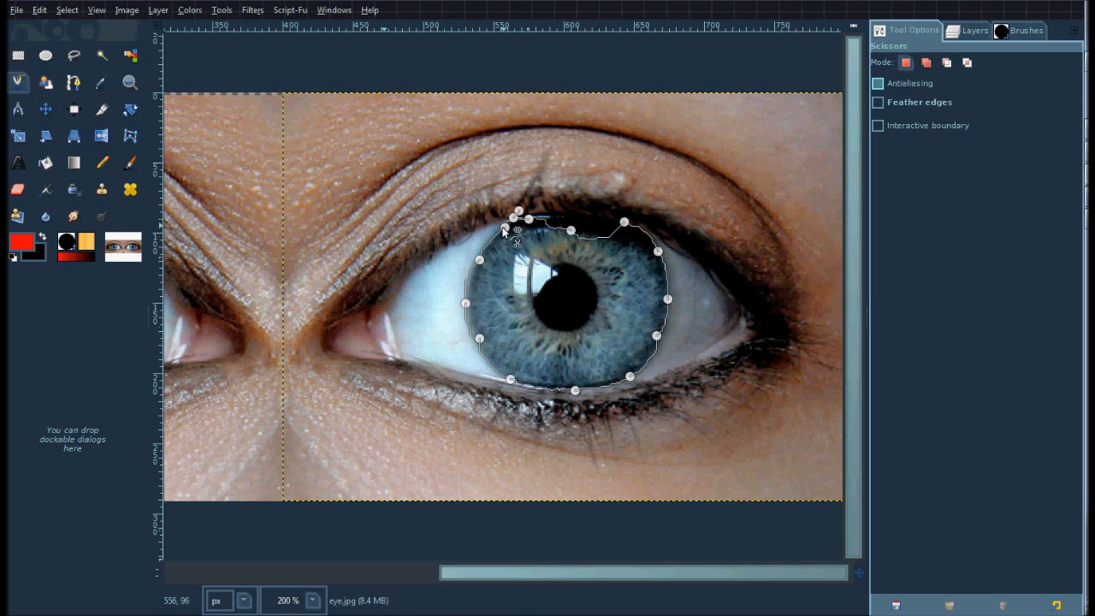
pyautogui.press('Escape')
# Outline the iris of the right-hand eye with Scissors Select points all around its edge and convert the closed outline into a selection.
pyautogui.click(482, 255)
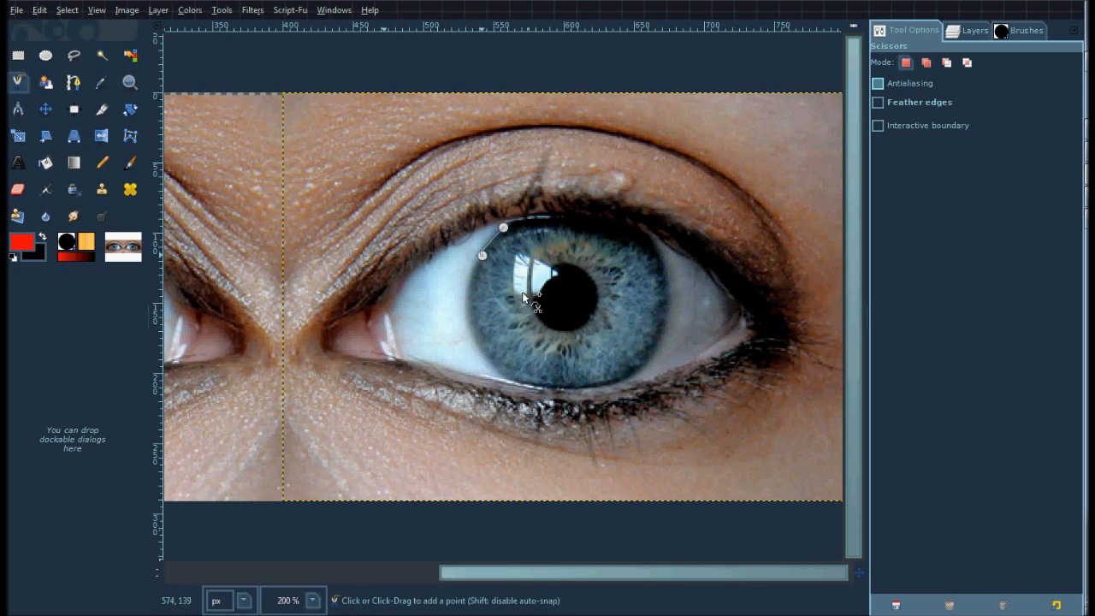
pyautogui.click(472, 311)
pyautogui.click(482, 351)
pyautogui.click(520, 381)
pyautogui.click(581, 388)
pyautogui.click(640, 364)
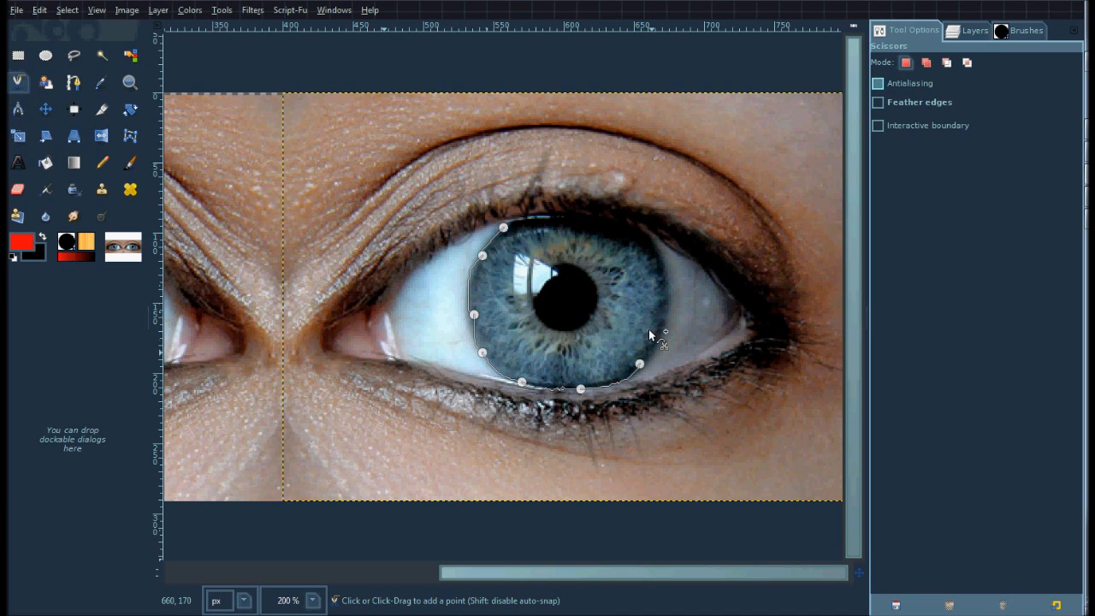
pyautogui.click(664, 326)
pyautogui.click(662, 276)
pyautogui.click(653, 241)
pyautogui.click(625, 228)
pyautogui.click(586, 214)
pyautogui.click(547, 222)
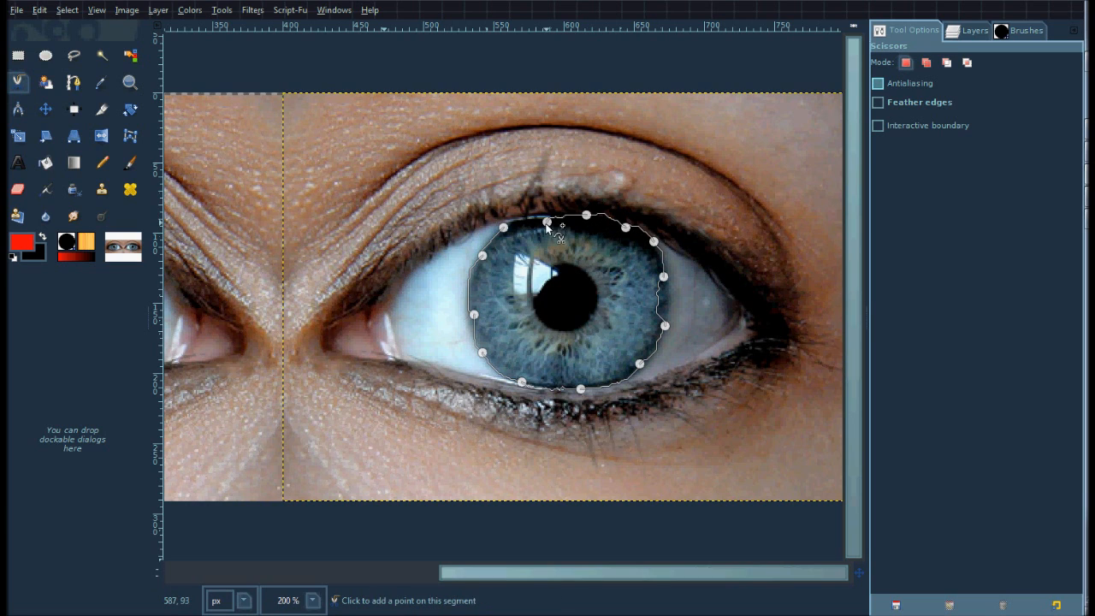
pyautogui.click(503, 226)
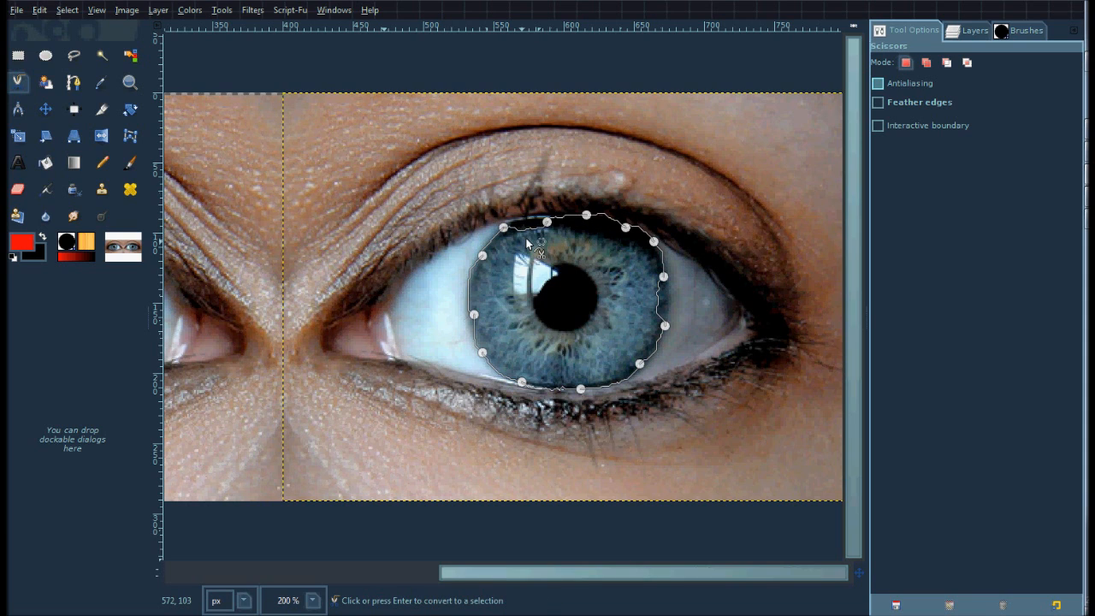
pyautogui.click(539, 230)
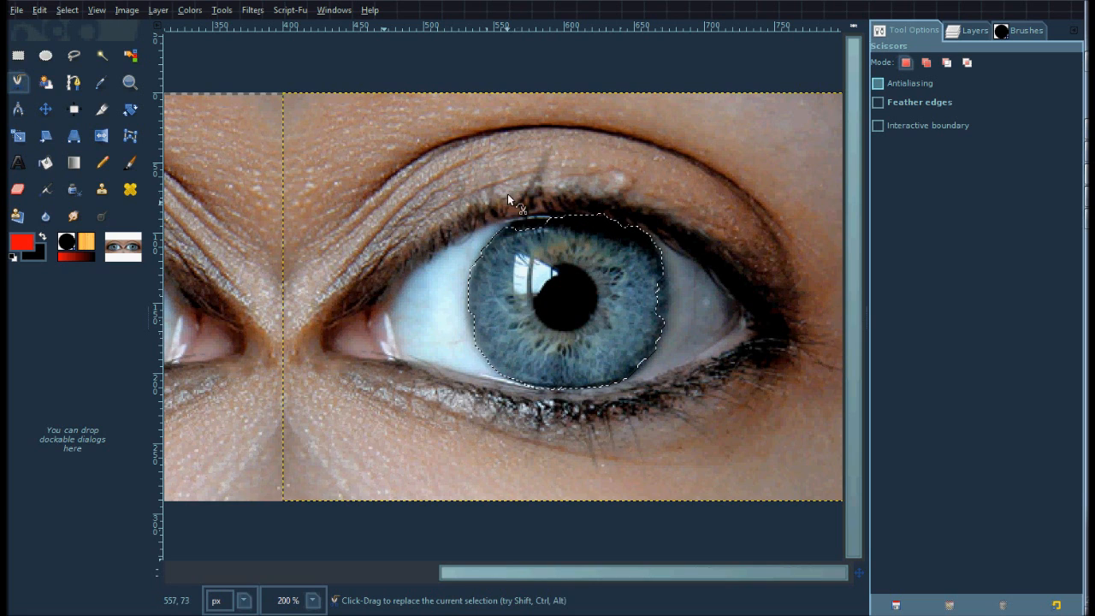
# Change the foreground color to bright green with HTML notation 3be70d.
pyautogui.moveTo(597, 582); pyautogui.dragTo(597, 548)
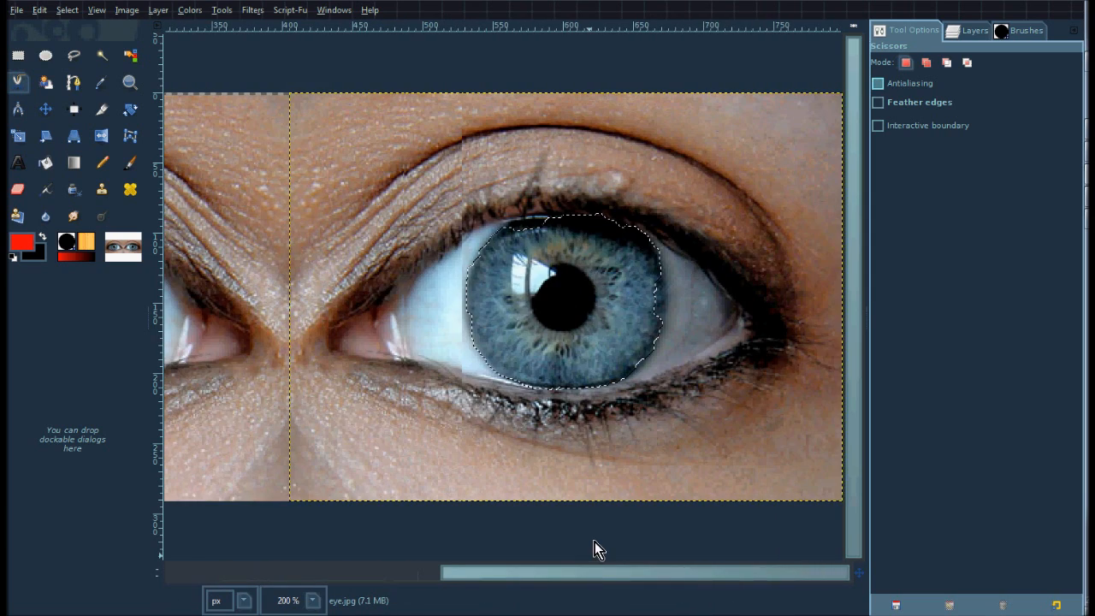
pyautogui.click(22, 243)
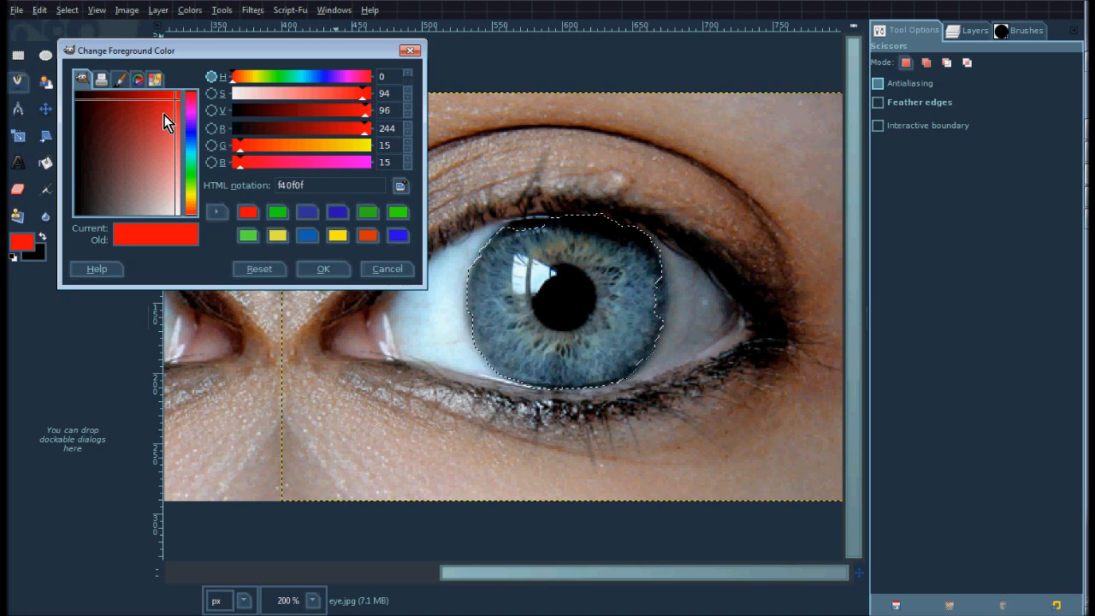
pyautogui.click(275, 214)
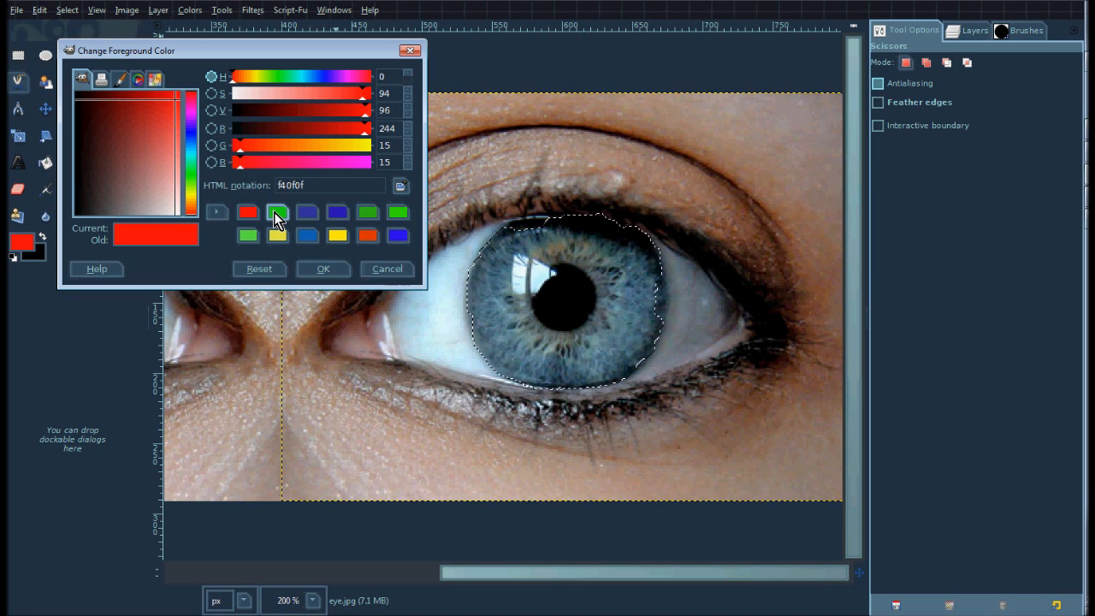
pyautogui.click(187, 180)
pyautogui.moveTo(154, 104)
pyautogui.mouseDown()
pyautogui.moveTo(125, 128)
pyautogui.moveTo(125, 200)
pyautogui.moveTo(180, 147)
pyautogui.moveTo(156, 105)
pyautogui.moveTo(109, 119)
pyautogui.moveTo(172, 100)
pyautogui.mouseUp()
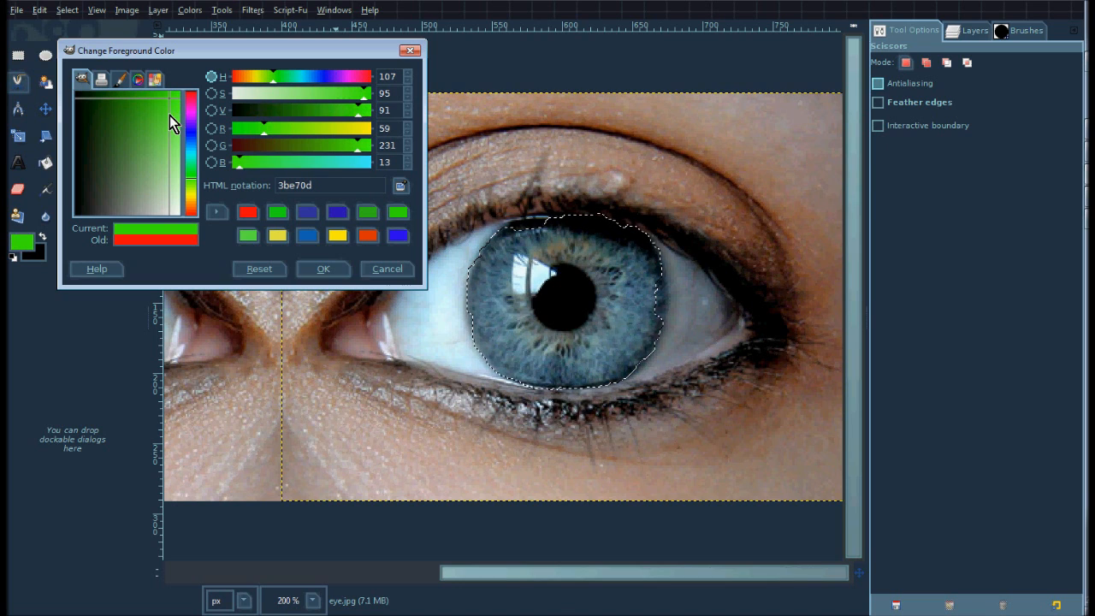